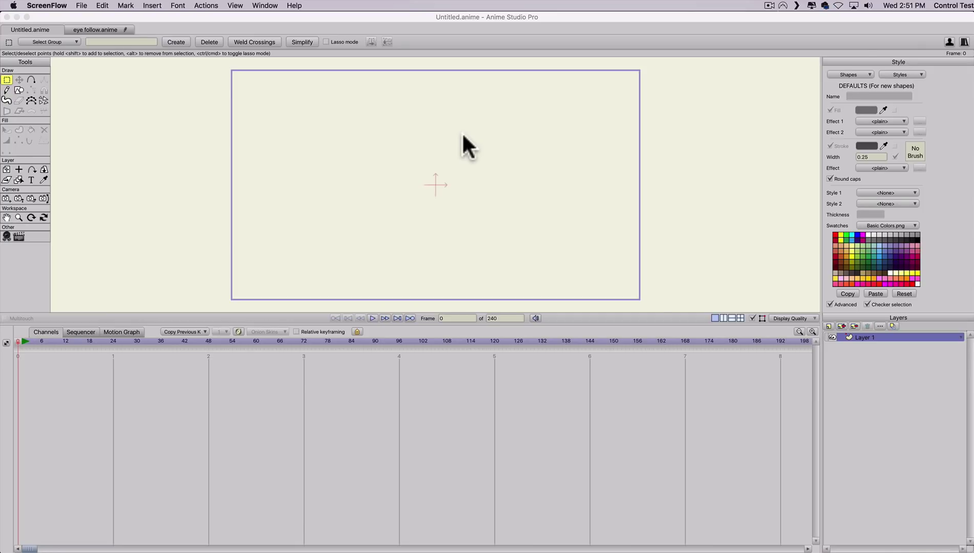
# Turn on the canvas grid
pyautogui.click(421, 211)
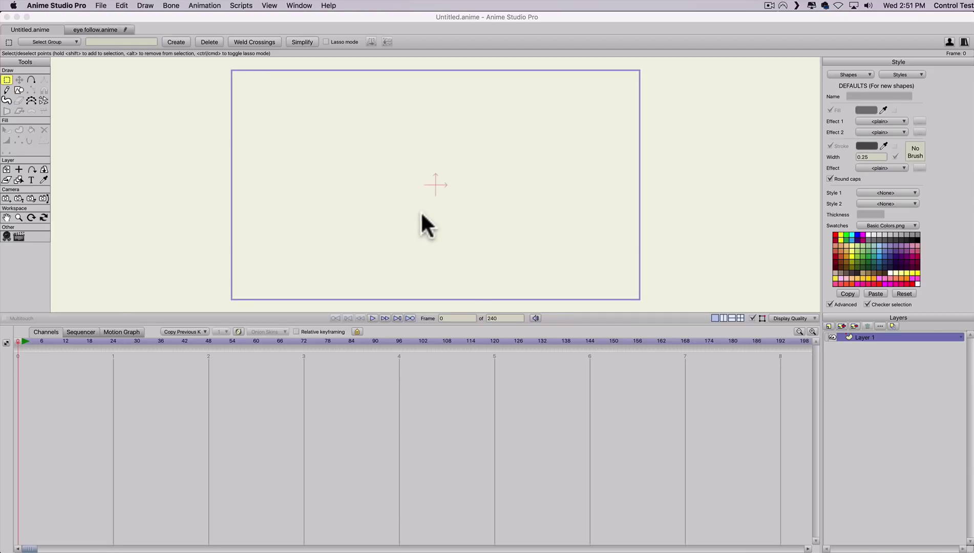
pyautogui.press('super')
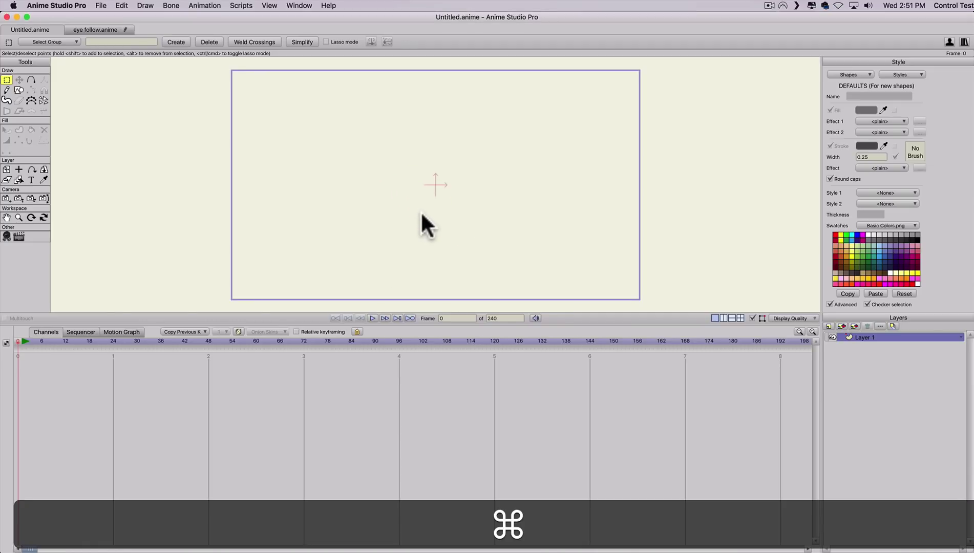
pyautogui.press('super+g')
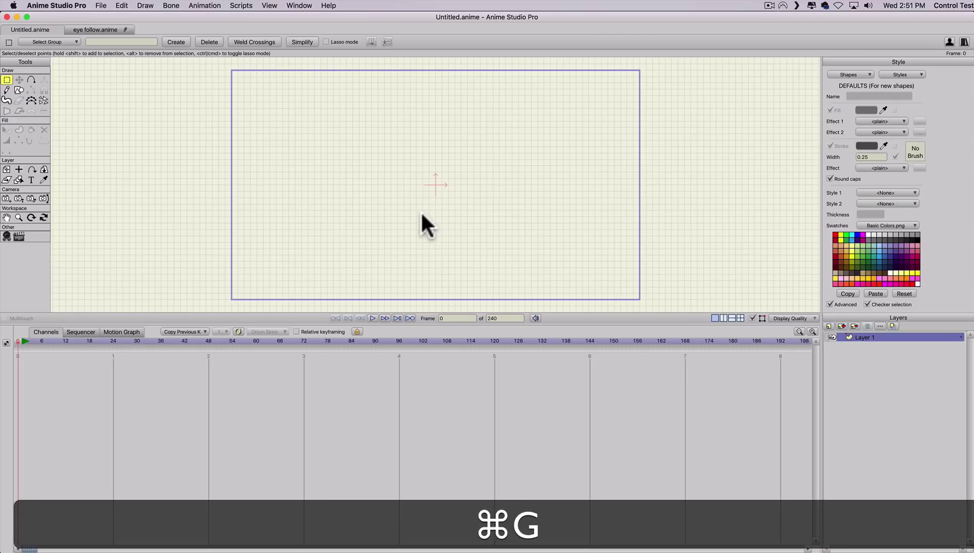
# Choose the oval shape tool with a white fill and a dark outline
pyautogui.click(7, 91)
pyautogui.click(18, 90)
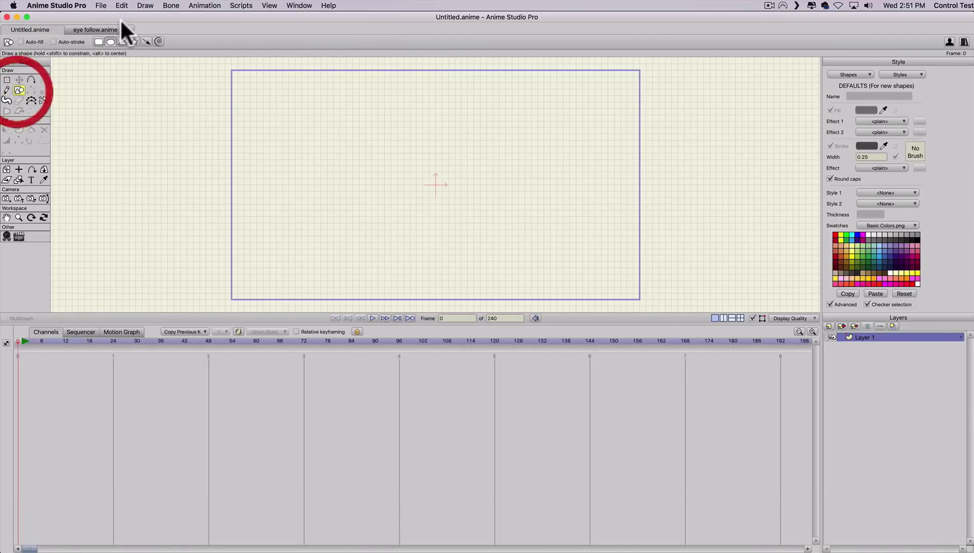
pyautogui.click(110, 40)
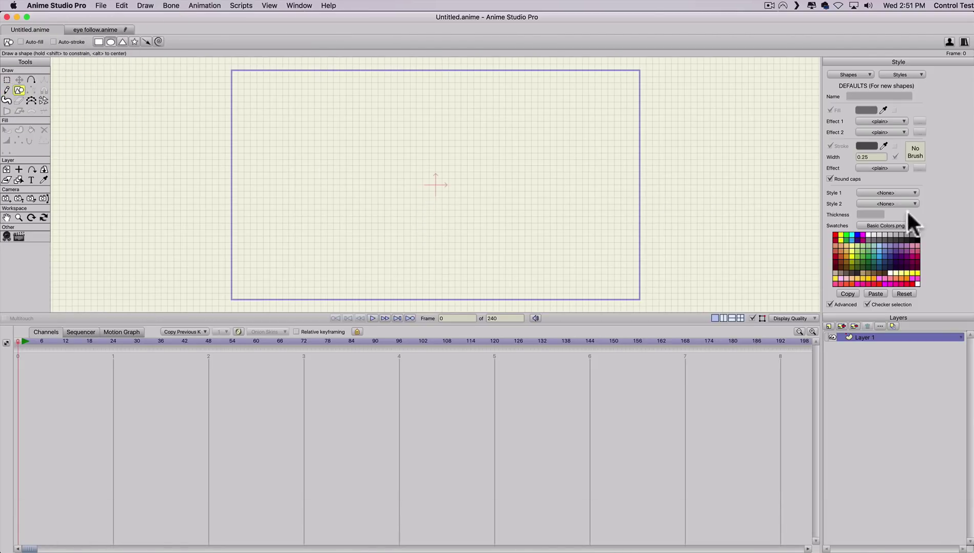
pyautogui.click(868, 235)
pyautogui.click(914, 237)
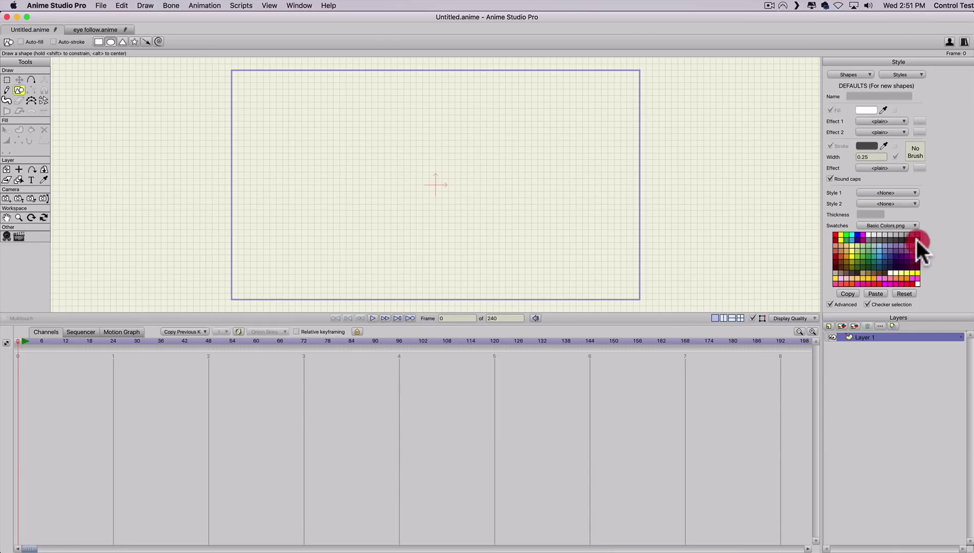
pyautogui.click(868, 235)
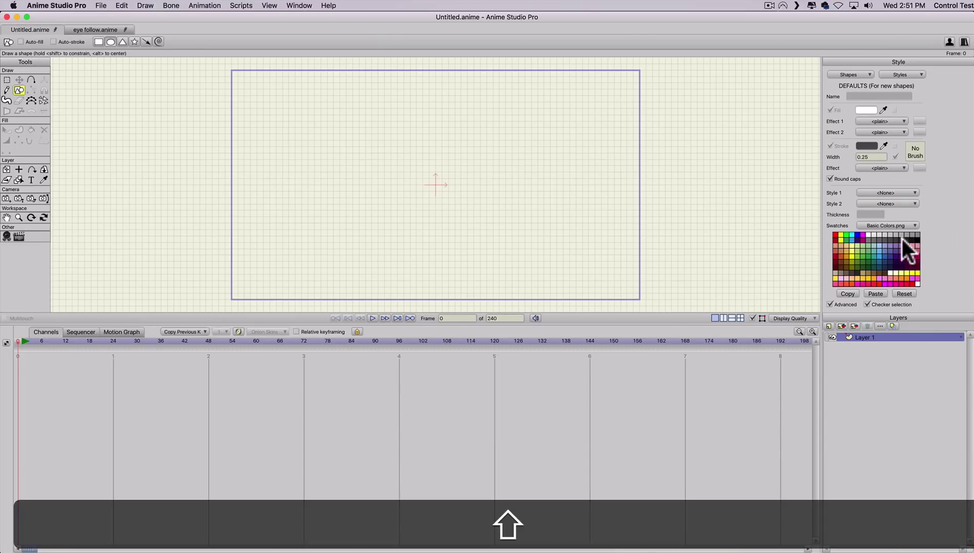
pyautogui.keyDown('shift'); pyautogui.click(902, 239); pyautogui.keyUp('shift')
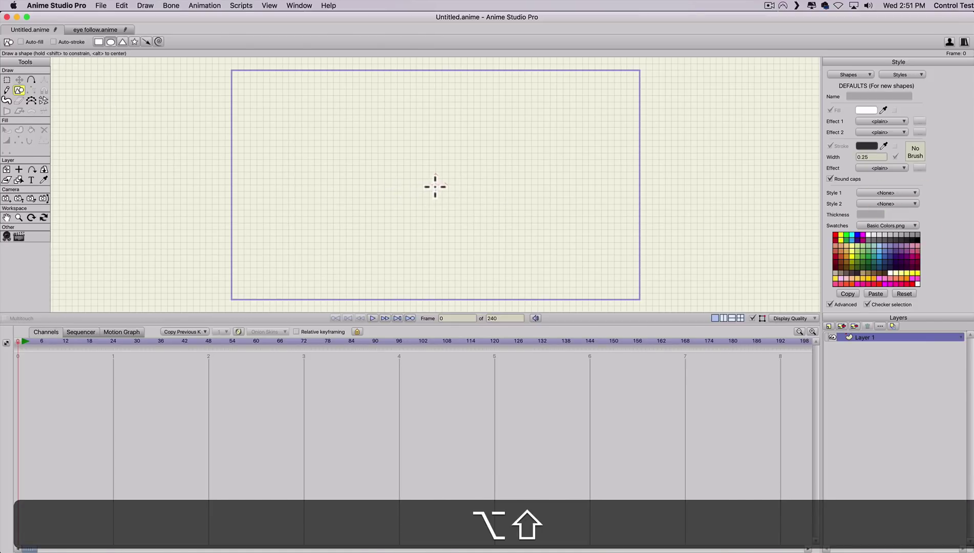
# Draw a test circle at the frame centre, then undo it
pyautogui.moveTo(435, 184); pyautogui.dragTo(472, 239)
pyautogui.press('alt+shift+super+z')
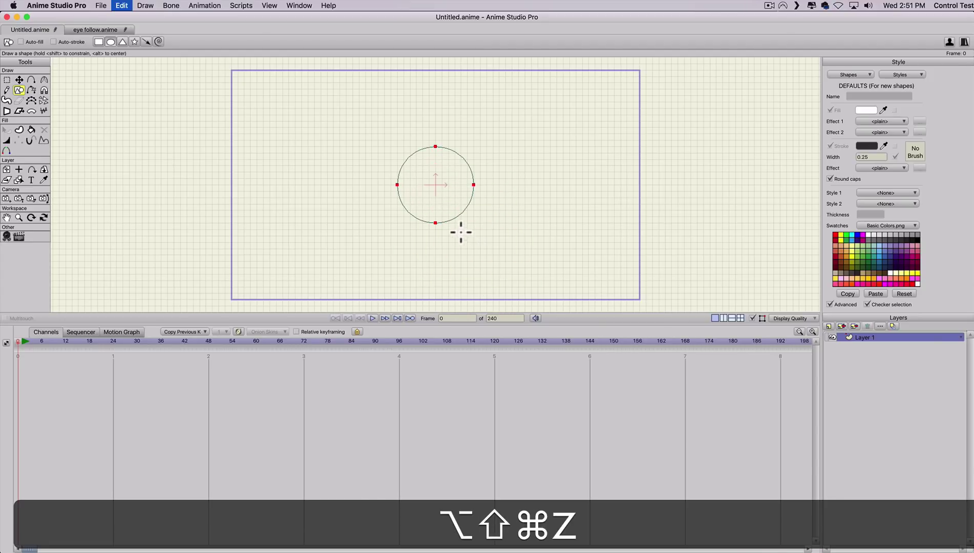
pyautogui.press('super+z')
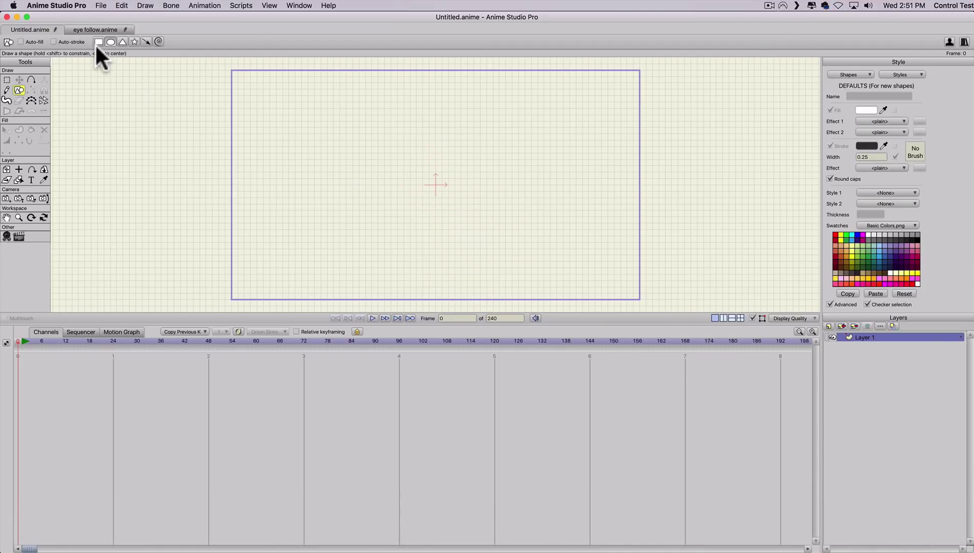
# With Auto-fill and Auto-stroke on, draw the eye circles centred in the frame
pyautogui.click(21, 42)
pyautogui.click(53, 42)
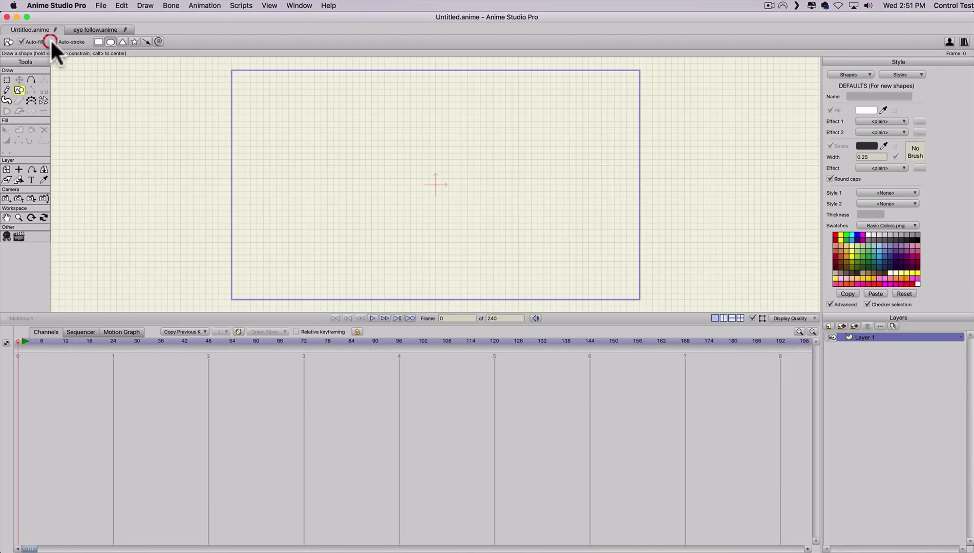
pyautogui.moveTo(435, 185)
pyautogui.mouseDown()
pyautogui.moveTo(468, 247)
pyautogui.moveTo(432, 189)
pyautogui.mouseUp()
# Fill the small inner circle black to form the pupil
pyautogui.press('q')
pyautogui.click(432, 179)
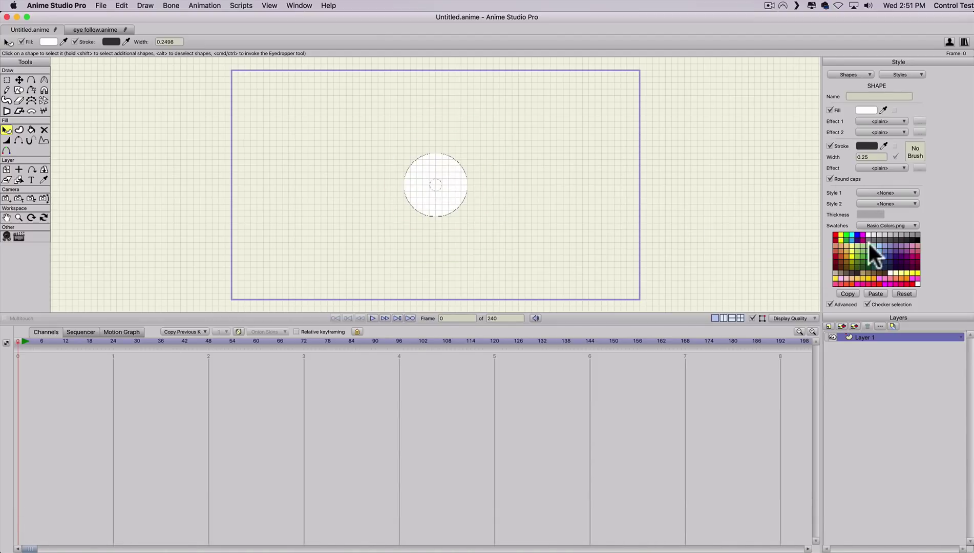
pyautogui.click(916, 239)
pyautogui.scroll(5, 504, 146)
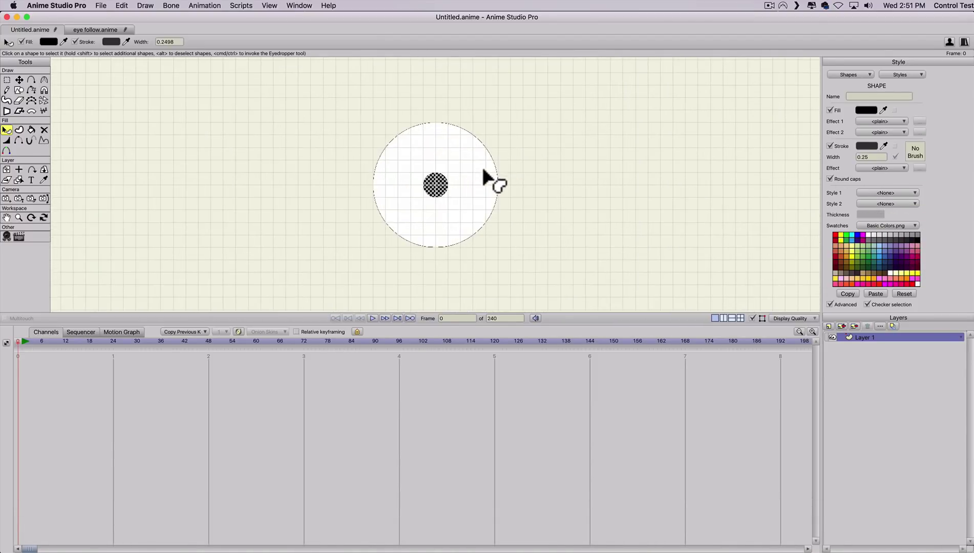
pyautogui.scroll(-3, 483, 176)
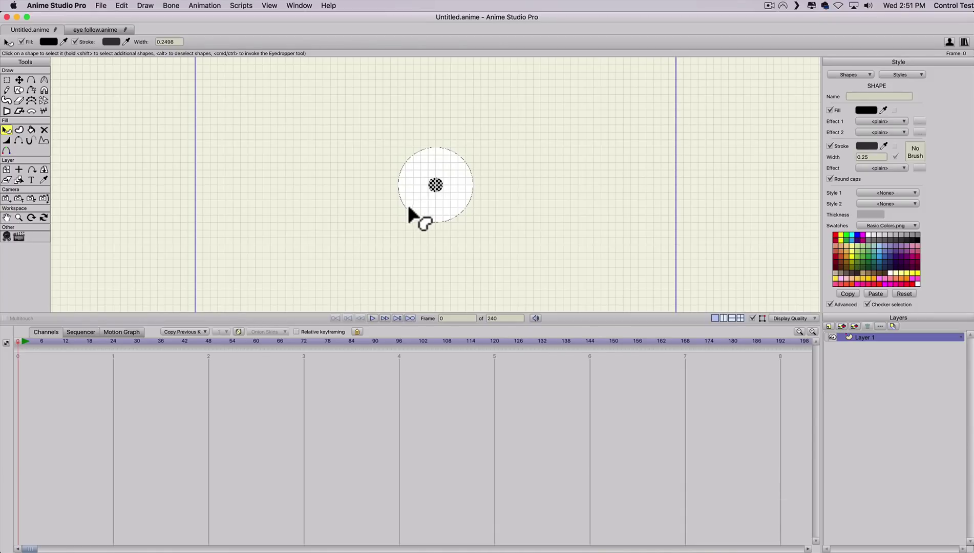
# Copy the eye and place the duplicate directly to its right
pyautogui.press('t')
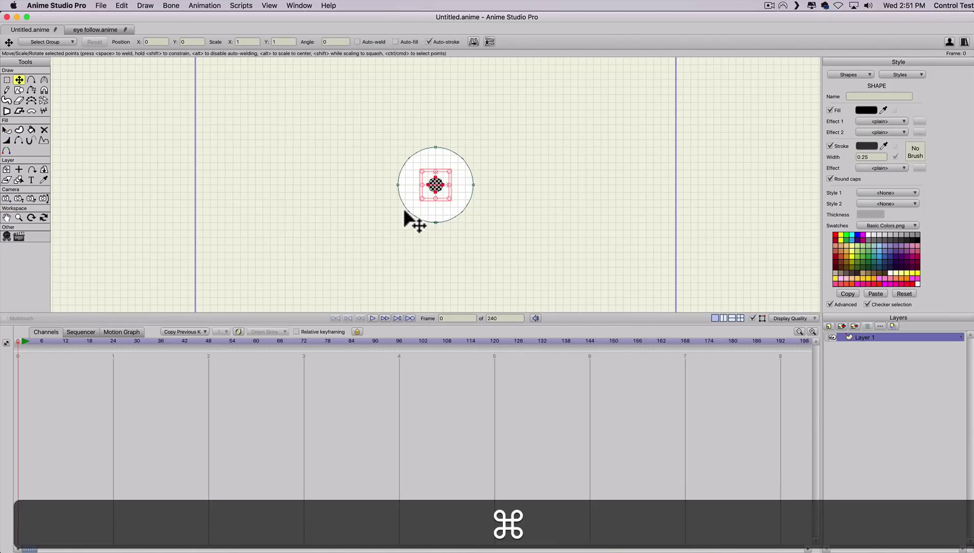
pyautogui.press('super+a')
pyautogui.press('super+c')
pyautogui.press('super+v')
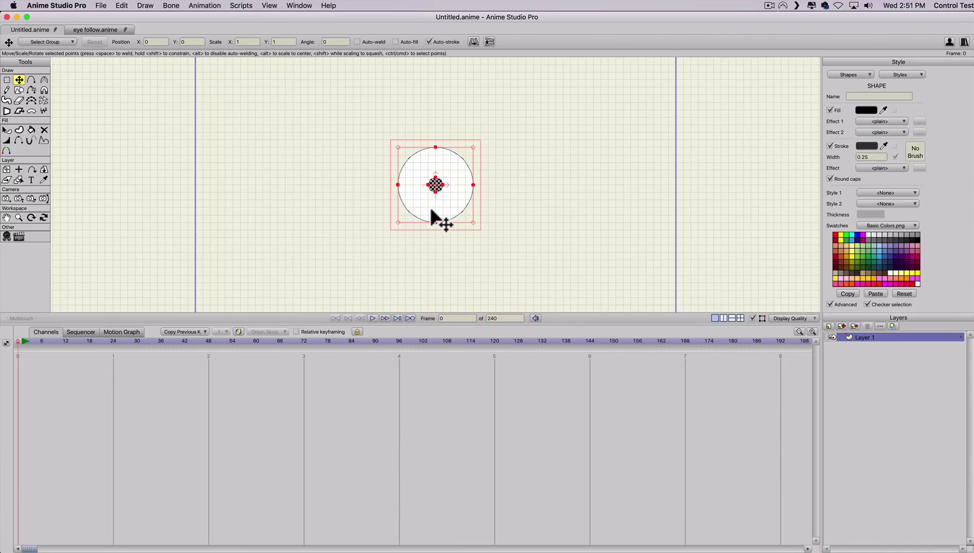
pyautogui.moveTo(430, 213); pyautogui.dragTo(513, 214)
pyautogui.press('shift')
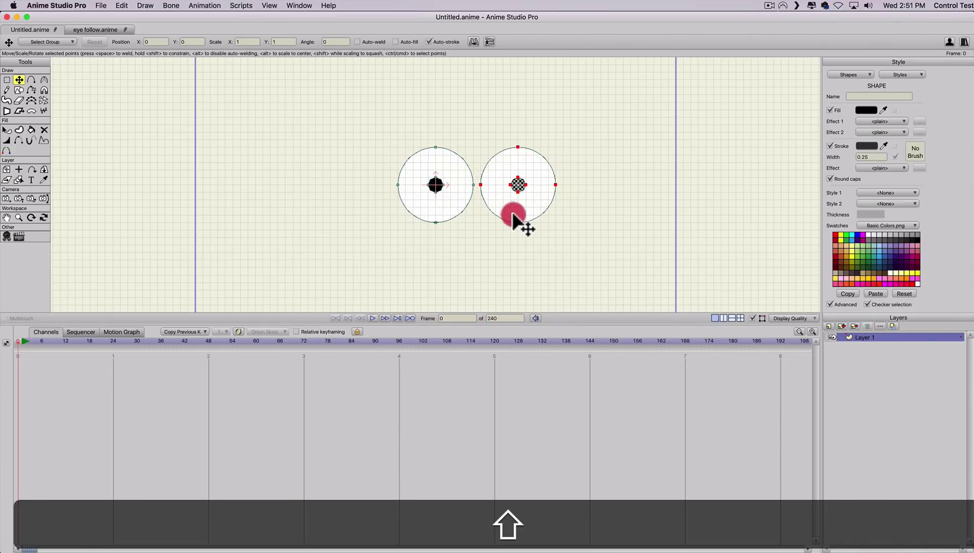
# Shift both eyes left to centre the pair, then hide the grid
pyautogui.click(514, 220)
pyautogui.press('super+a')
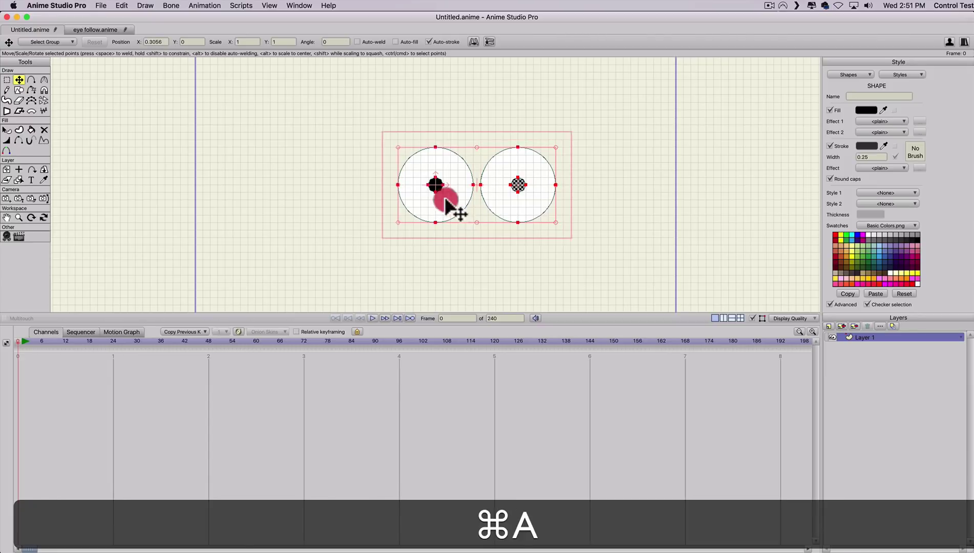
pyautogui.moveTo(446, 201); pyautogui.dragTo(409, 204)
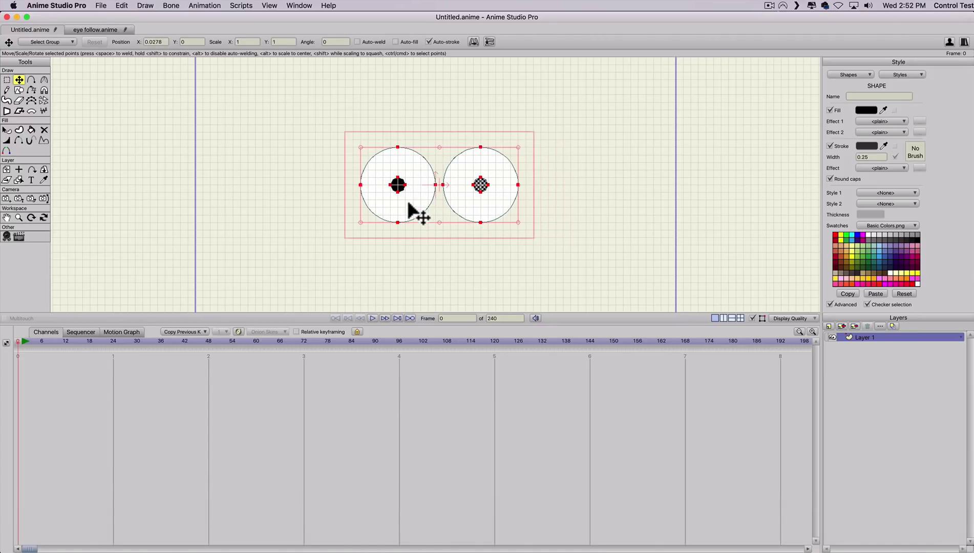
pyautogui.click(378, 246)
pyautogui.press('super')
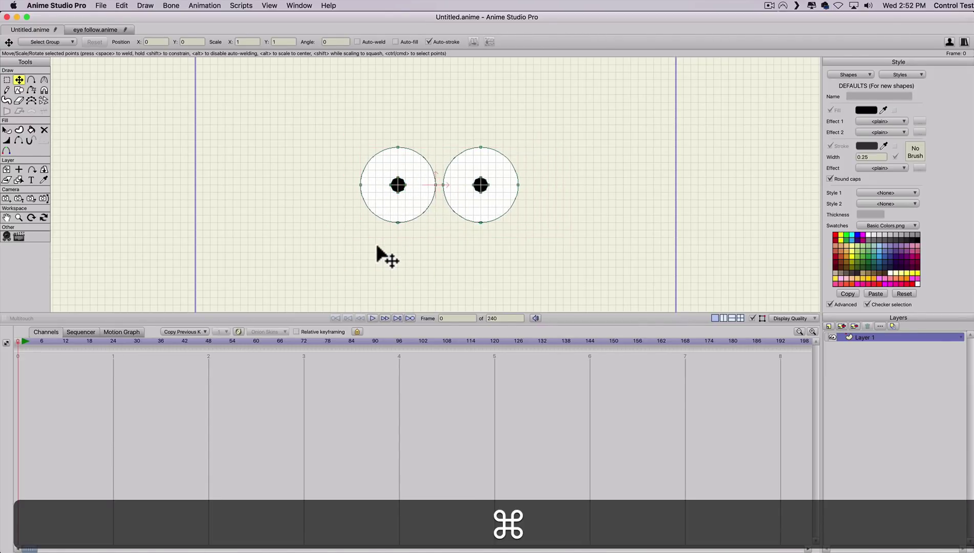
pyautogui.press('super+g')
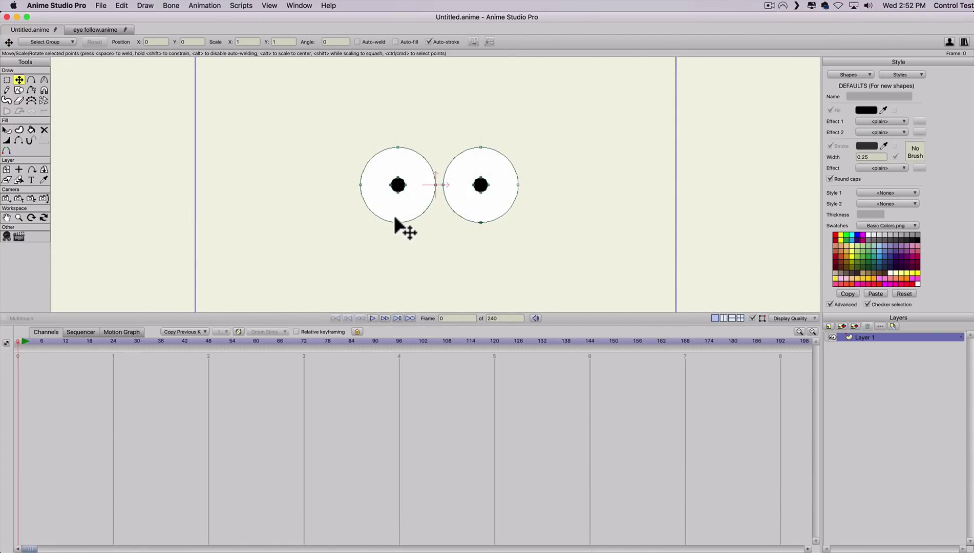
# Add a new vector layer named 'ball'
pyautogui.click(828, 326)
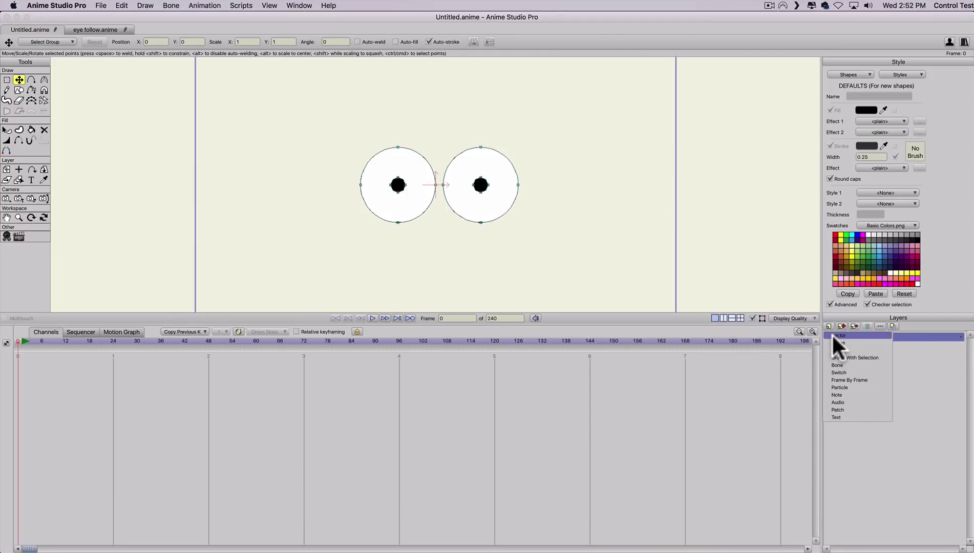
pyautogui.click(834, 336)
pyautogui.write('ball')
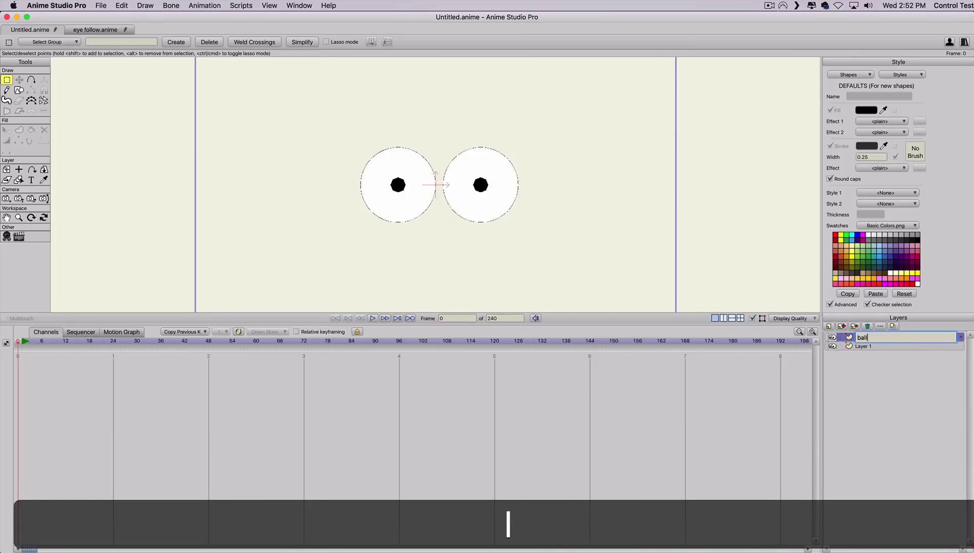
pyautogui.press('Return')
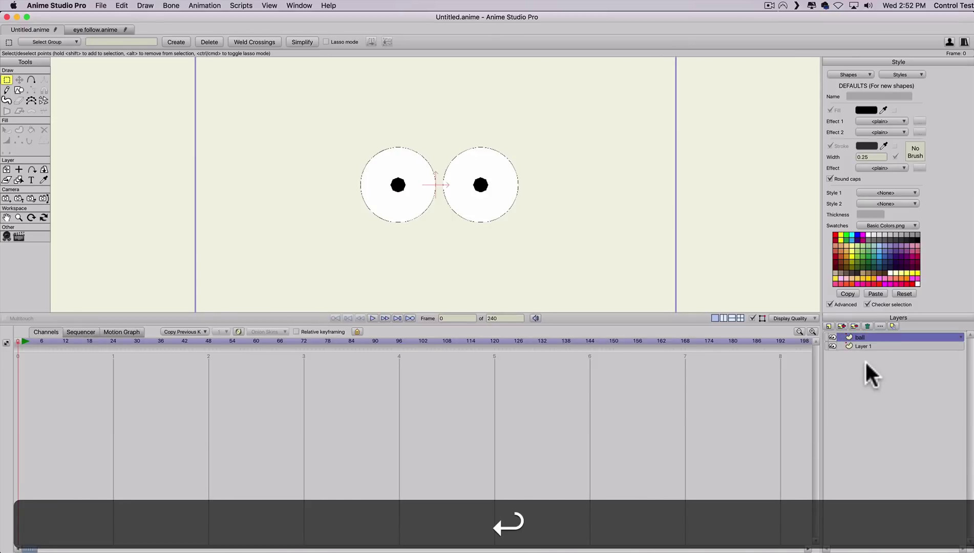
# Rename Layer 1 to 'eyes'
pyautogui.click(863, 346)
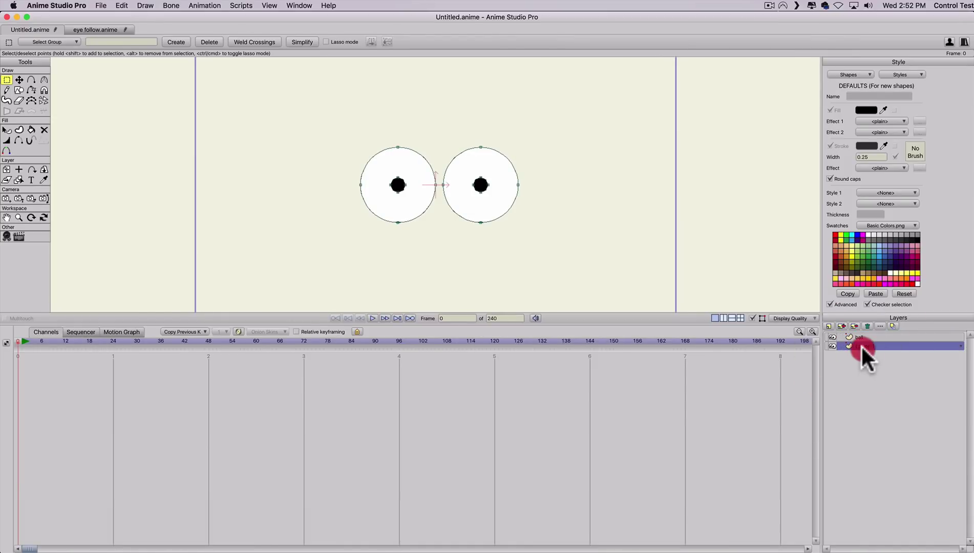
pyautogui.doubleClick(861, 345)
pyautogui.write('eyes')
pyautogui.press('Return')
# Add a new bone layer named 'eye follow'
pyautogui.click(829, 326)
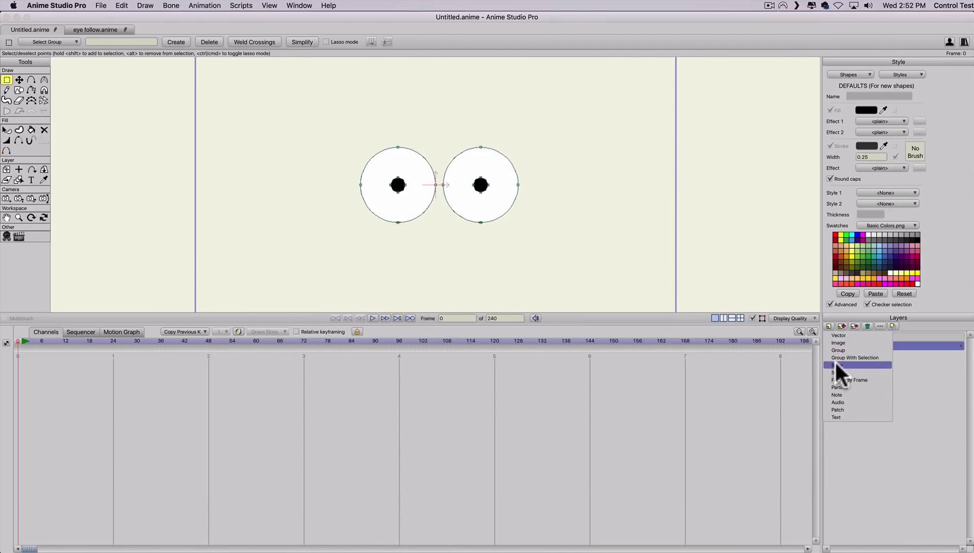
pyautogui.click(847, 364)
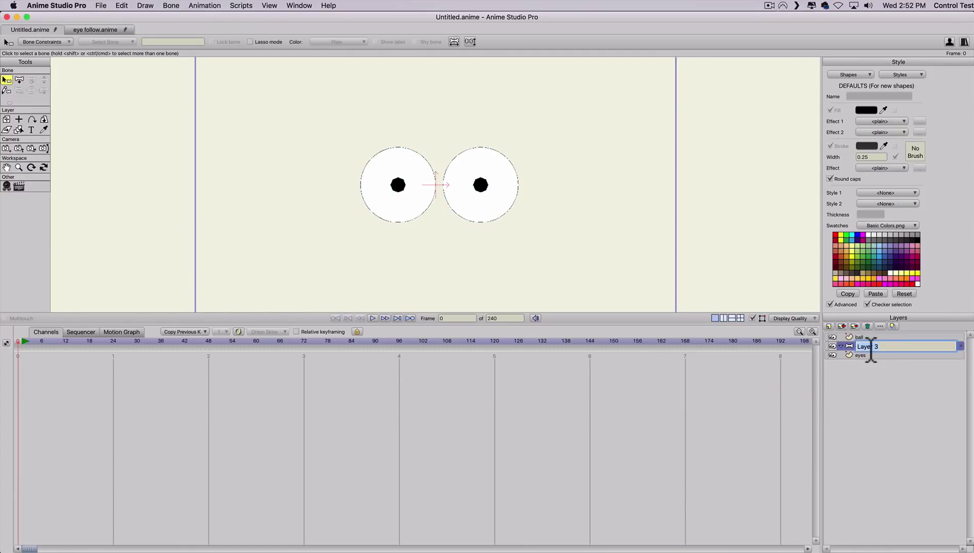
pyautogui.write('eye follow')
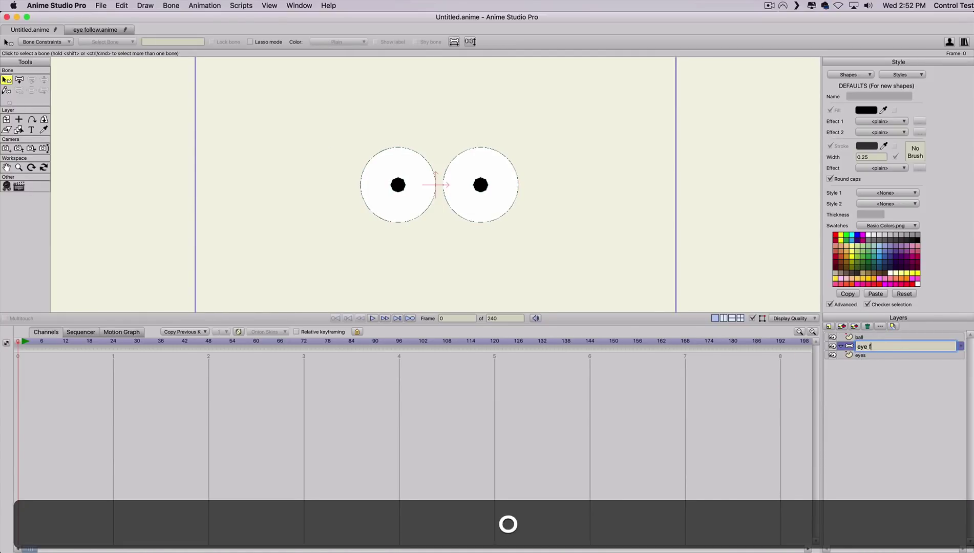
pyautogui.press('Return')
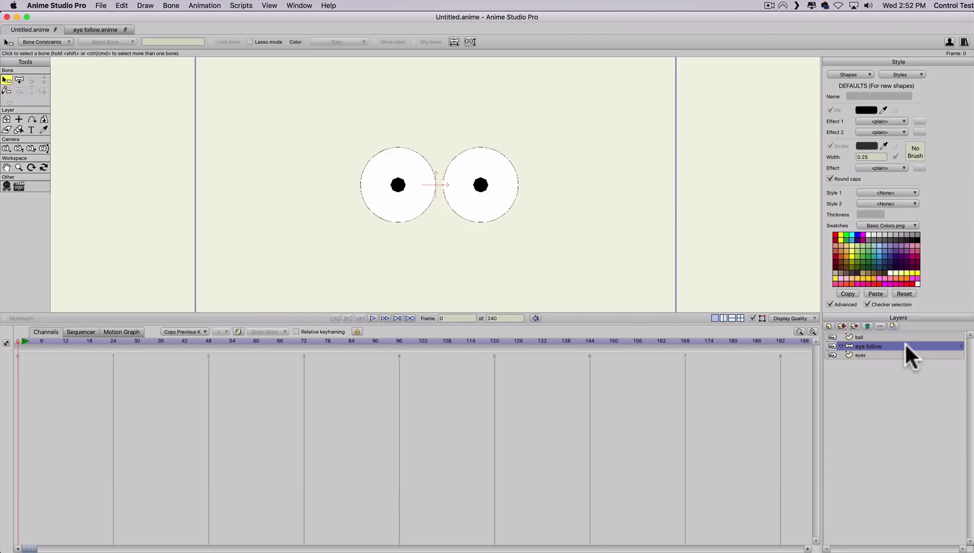
# Move the ball and eyes layers inside the eye follow layer
pyautogui.moveTo(901, 333); pyautogui.dragTo(887, 338)
pyautogui.press('shift')
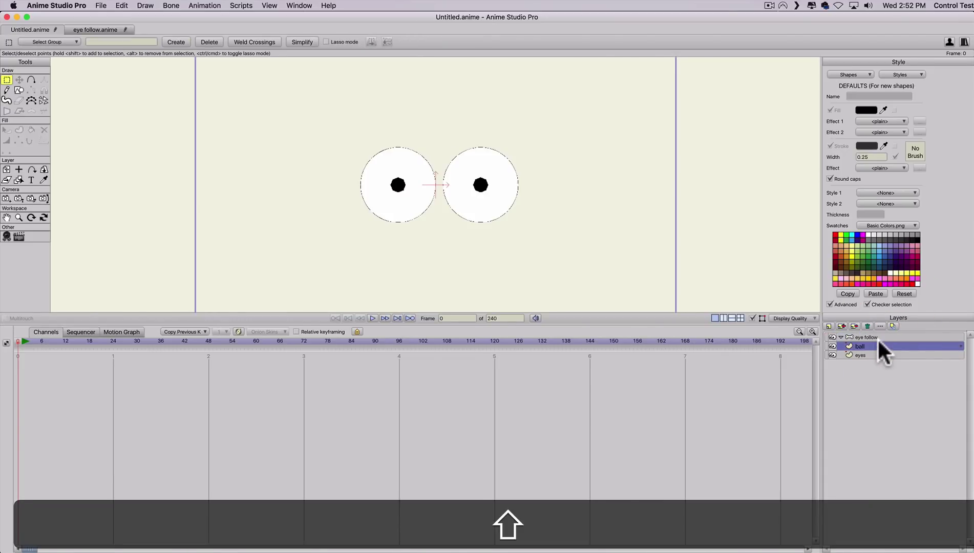
pyautogui.keyDown('shift'); pyautogui.click(875, 351); pyautogui.keyUp('shift')
pyautogui.moveTo(874, 343); pyautogui.dragTo(871, 338)
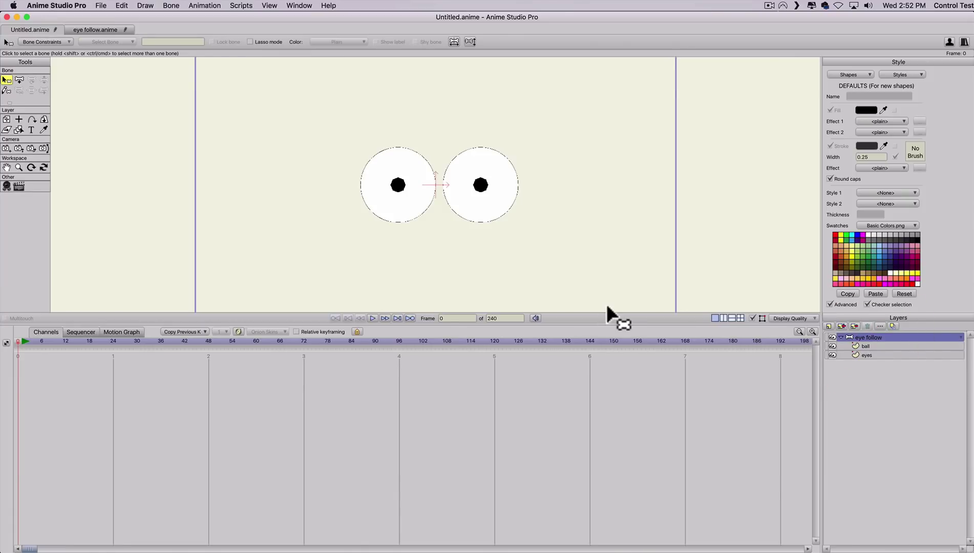
# On the eyes layer, select both pupils and drag them to the right
pyautogui.click(874, 354)
pyautogui.press('t')
pyautogui.doubleClick(398, 185)
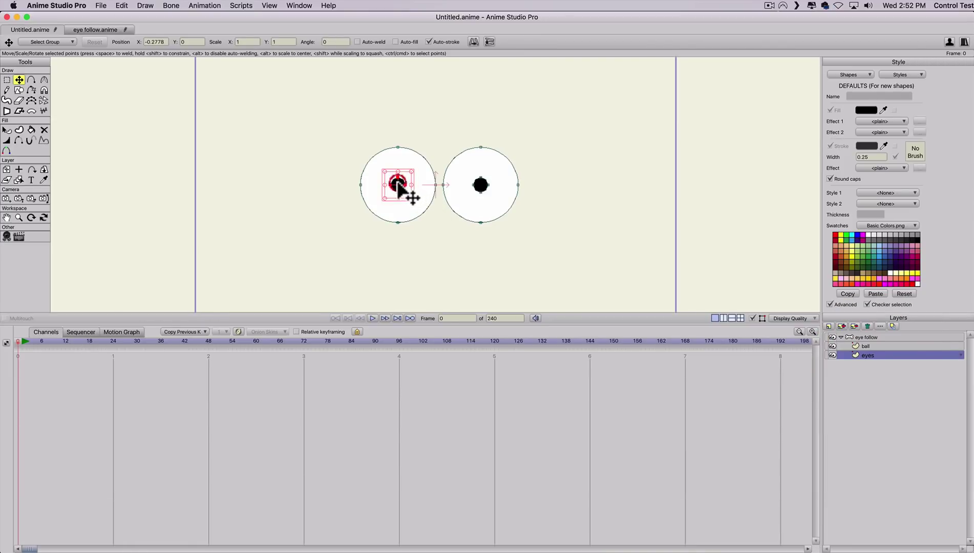
pyautogui.press('t')
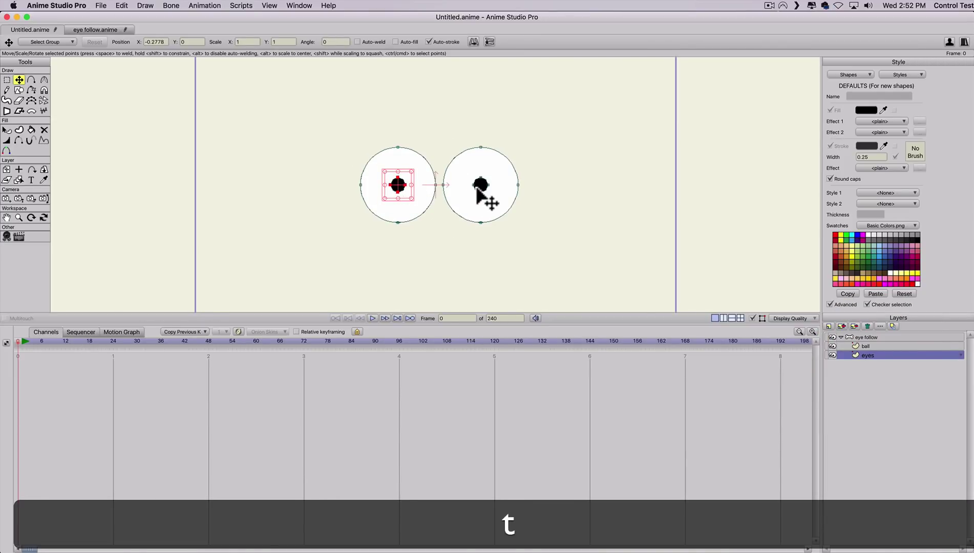
pyautogui.keyDown('shift'); pyautogui.click(480, 185); pyautogui.keyUp('shift')
pyautogui.moveTo(480, 185); pyautogui.dragTo(503, 191)
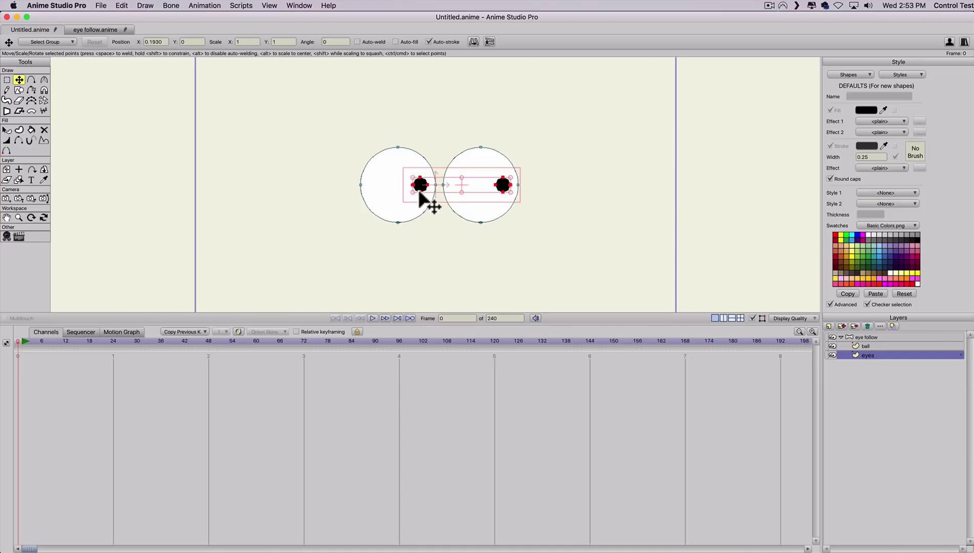
# On the eye follow layer, show the grid and add a bone from each eye's centre to its pupil
pyautogui.click(859, 337)
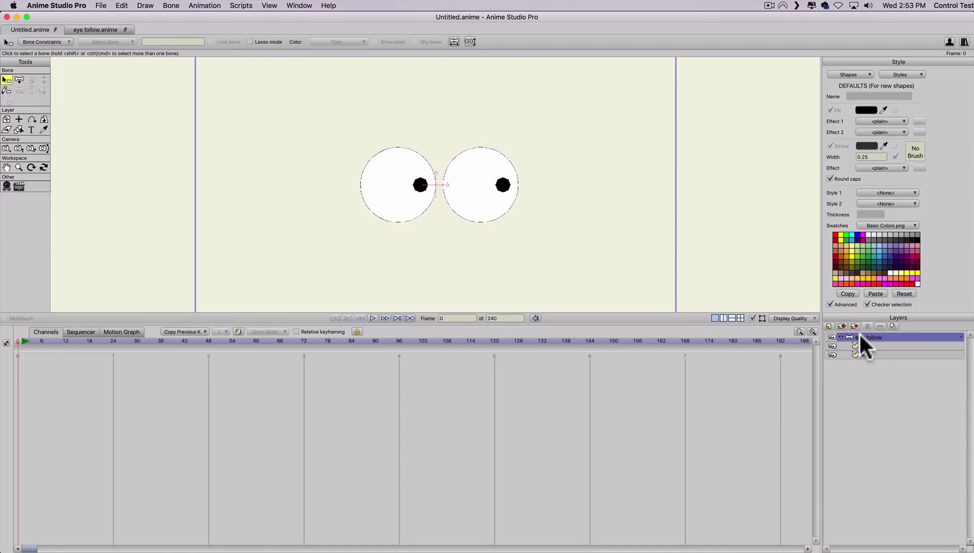
pyautogui.press('super')
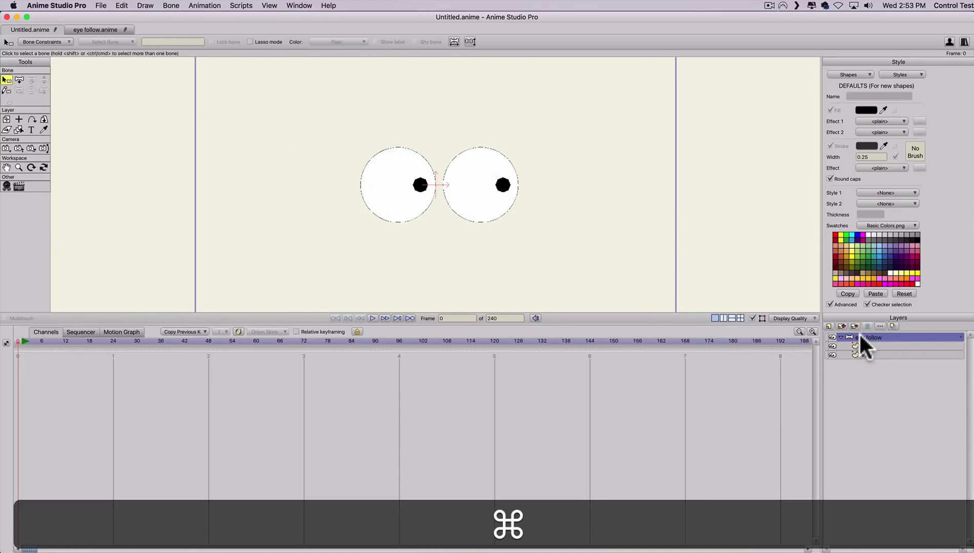
pyautogui.press('super+g')
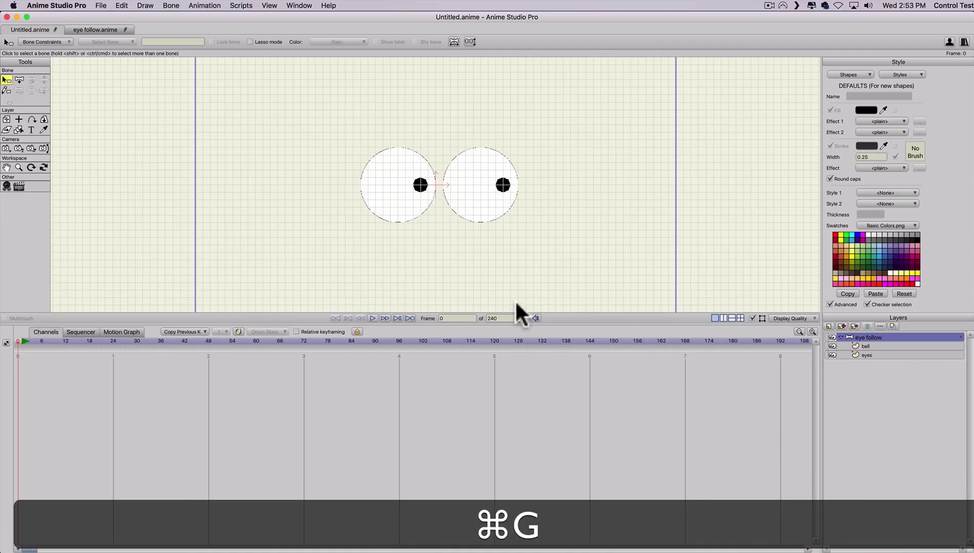
pyautogui.press('s')
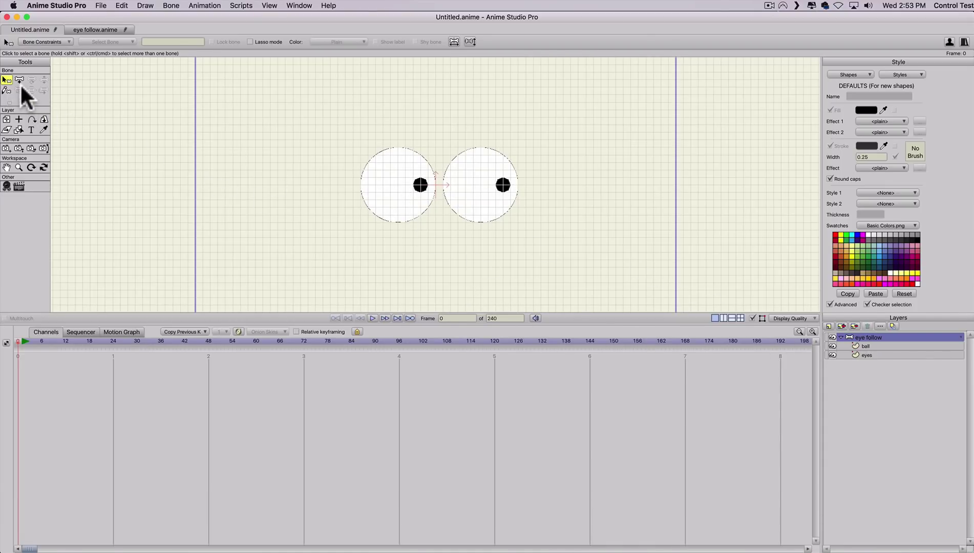
pyautogui.press('a')
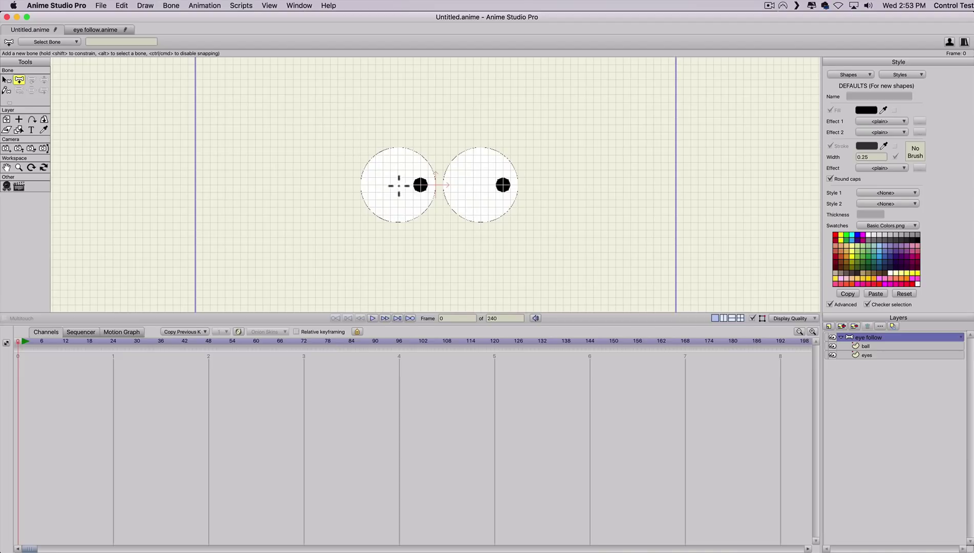
pyautogui.moveTo(399, 185); pyautogui.dragTo(425, 187)
pyautogui.moveTo(424, 187); pyautogui.dragTo(423, 186)
pyautogui.press('b')
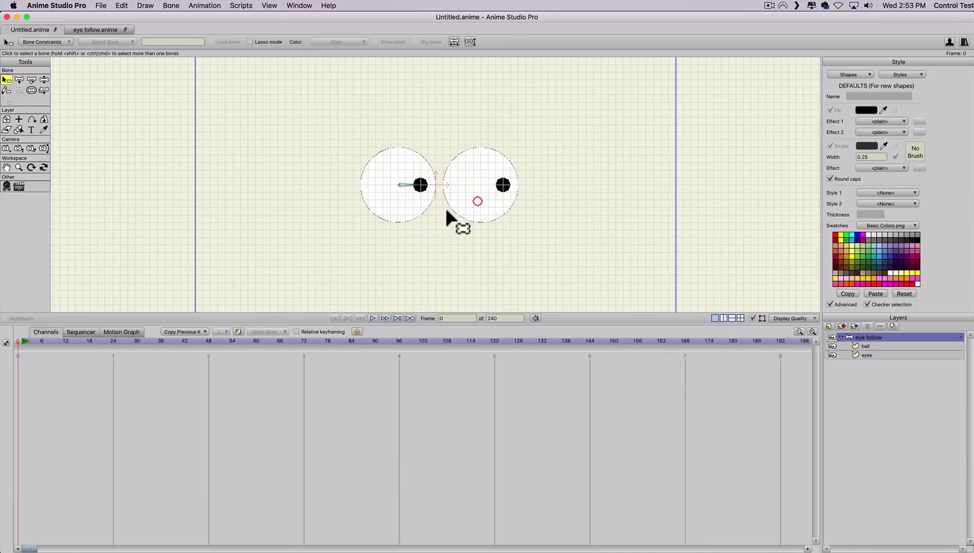
pyautogui.press('a')
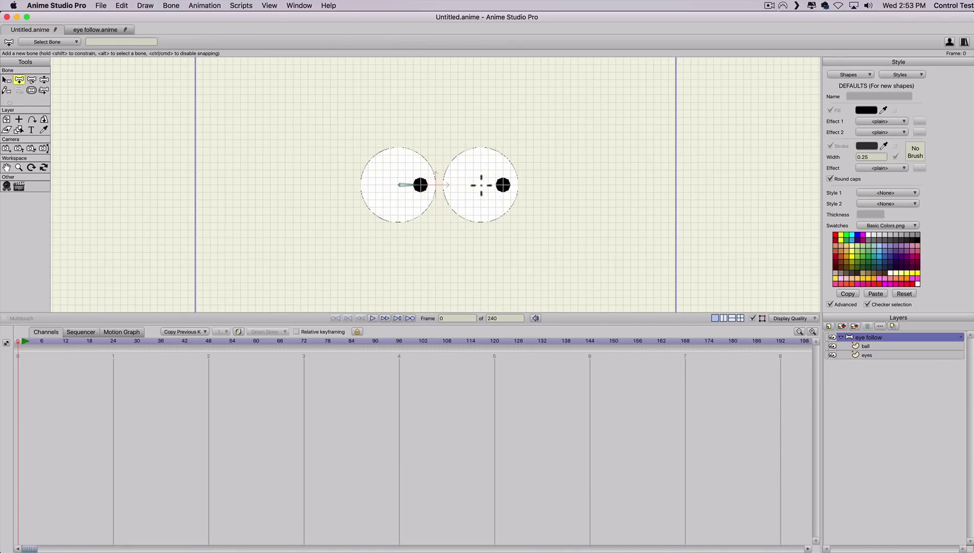
pyautogui.moveTo(481, 185); pyautogui.dragTo(505, 185)
# Select the right eye bone B2 and the right pupil's points for binding
pyautogui.click(31, 90)
pyautogui.click(402, 193)
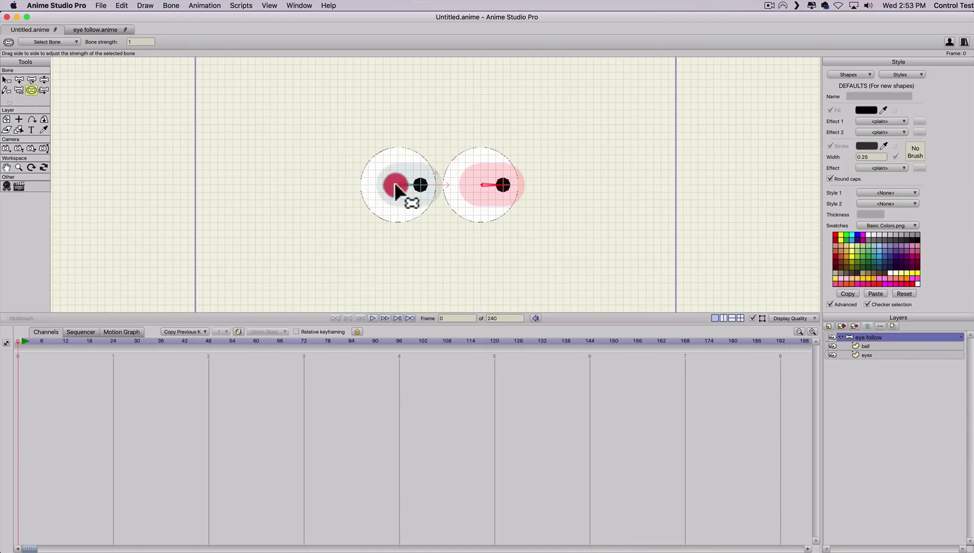
pyautogui.click(499, 185)
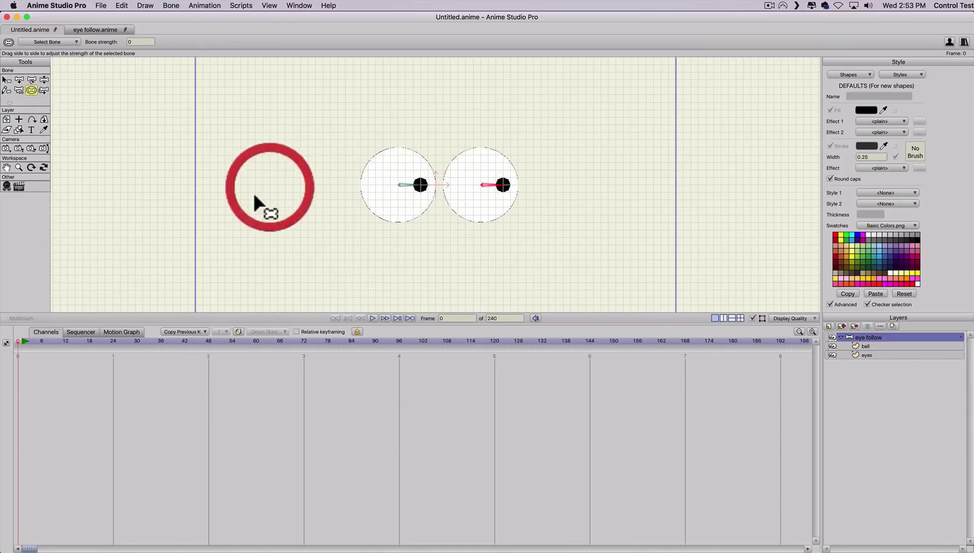
pyautogui.click(489, 185)
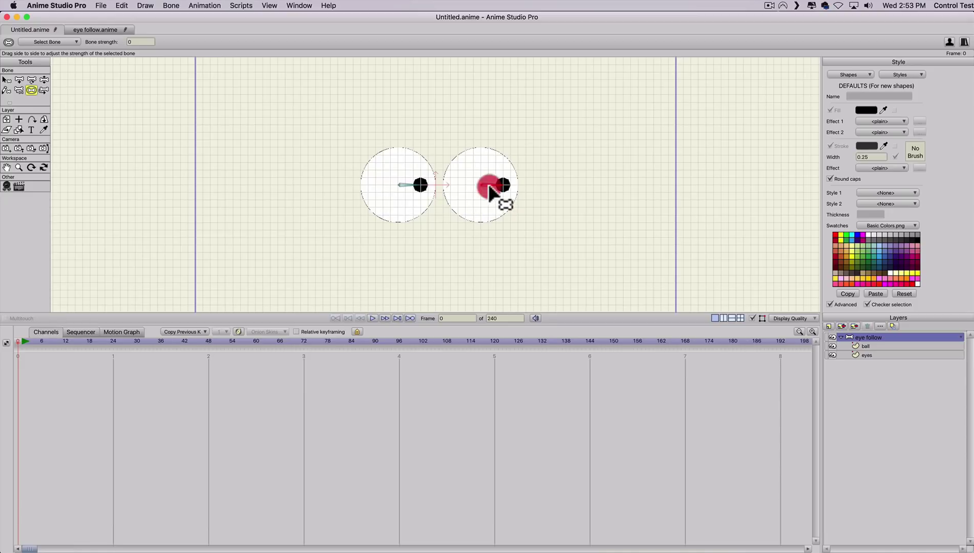
pyautogui.click(869, 354)
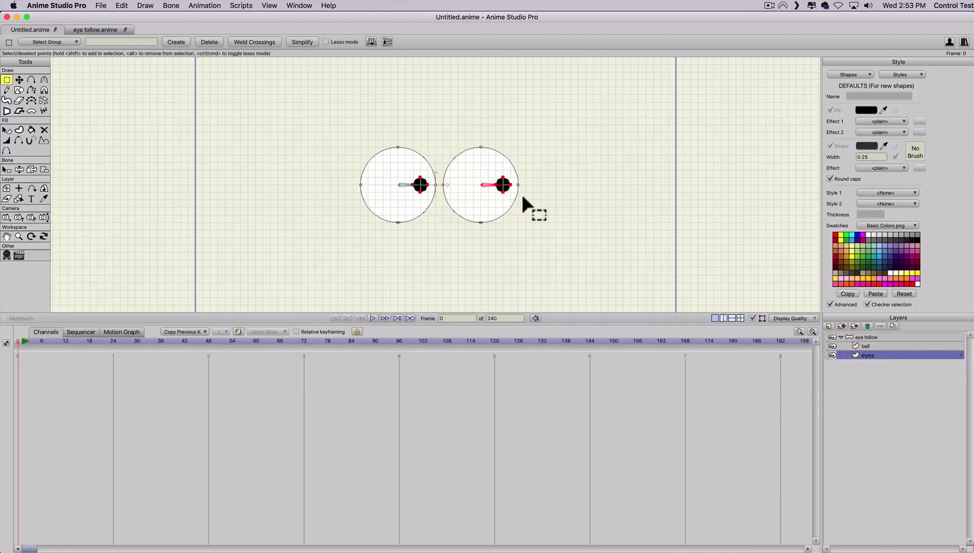
pyautogui.click(490, 196)
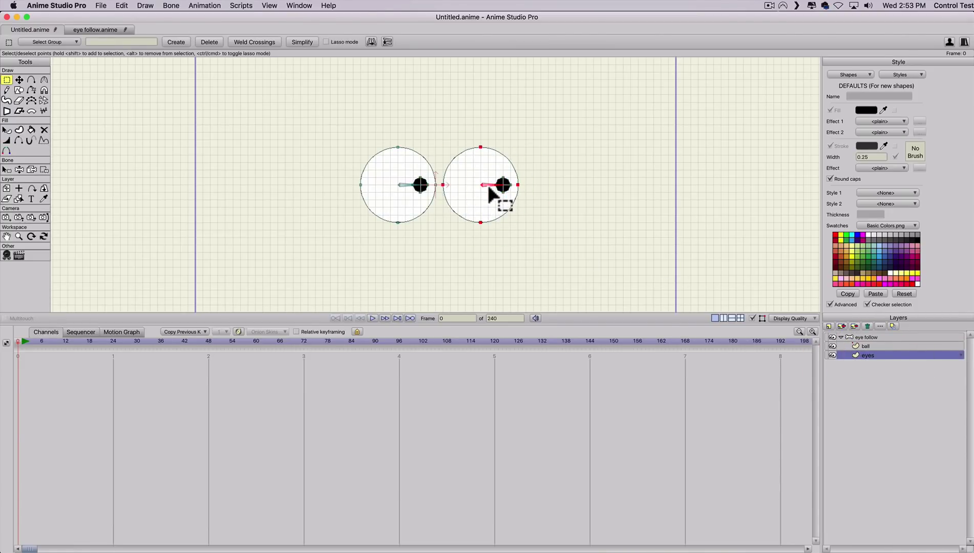
pyautogui.press('b')
pyautogui.click(491, 186)
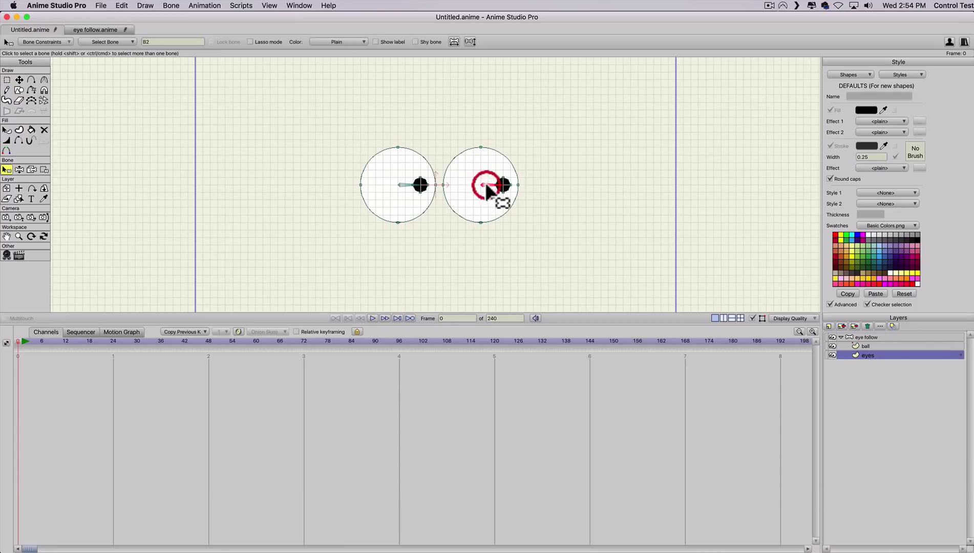
pyautogui.press('g')
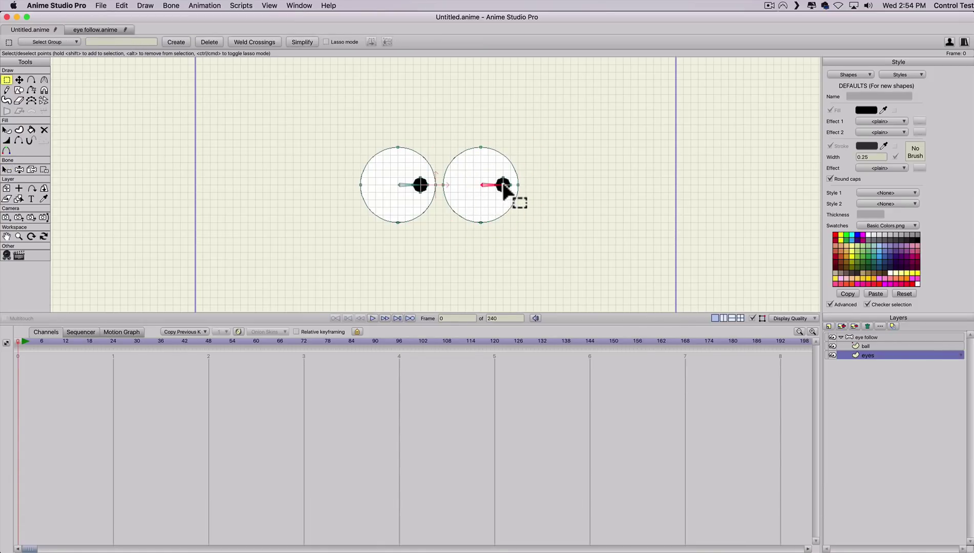
pyautogui.doubleClick(503, 187)
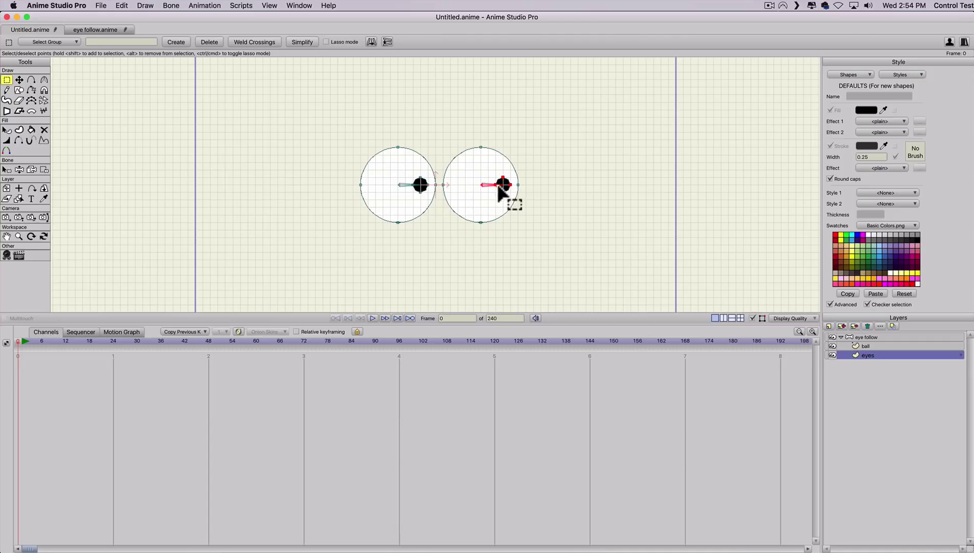
pyautogui.click(44, 170)
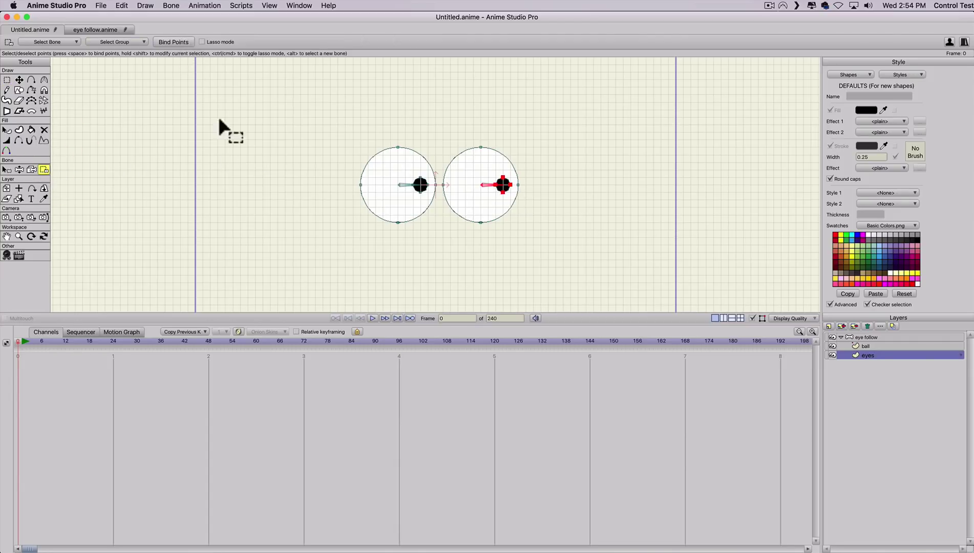
# Bind the left pupil's points to the left eye bone B1
pyautogui.press('b')
pyautogui.click(404, 192)
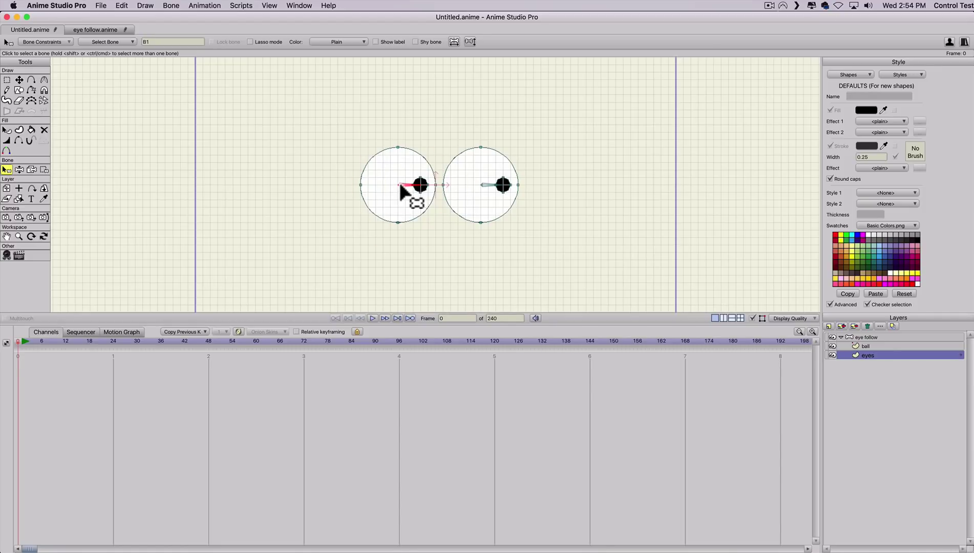
pyautogui.press('g')
pyautogui.click(419, 192)
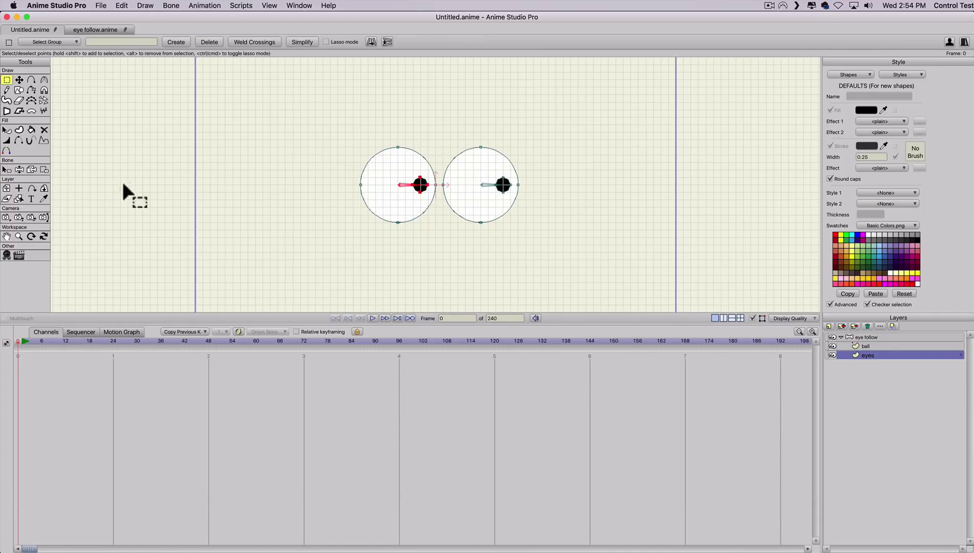
pyautogui.click(44, 169)
pyautogui.click(171, 42)
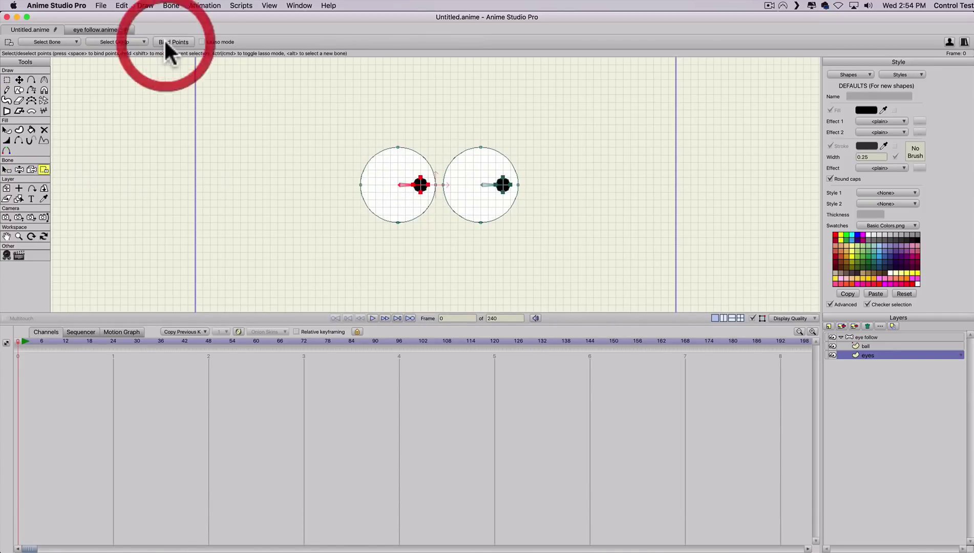
pyautogui.click(862, 346)
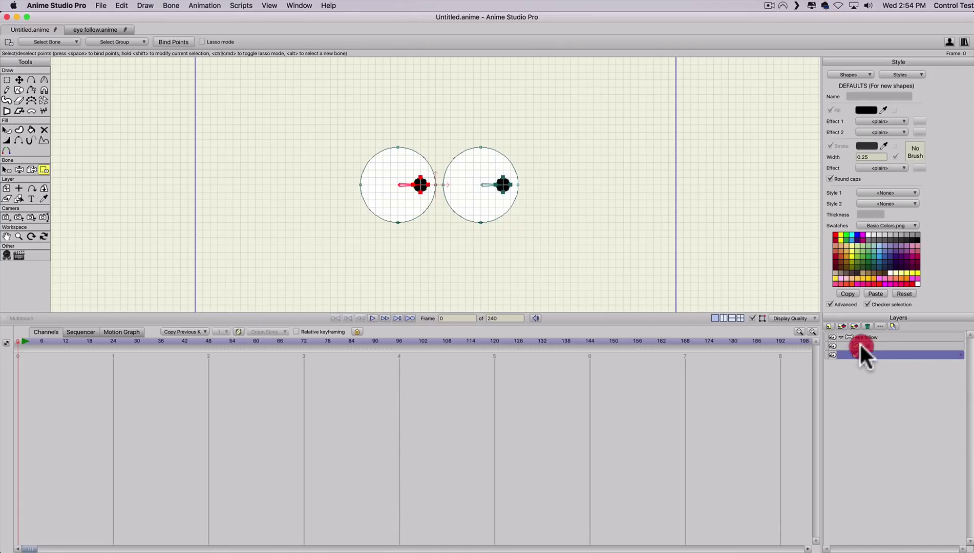
# On the ball layer, draw an orange-filled circle in the frame's upper right
pyautogui.scroll(-2, 441, 154)
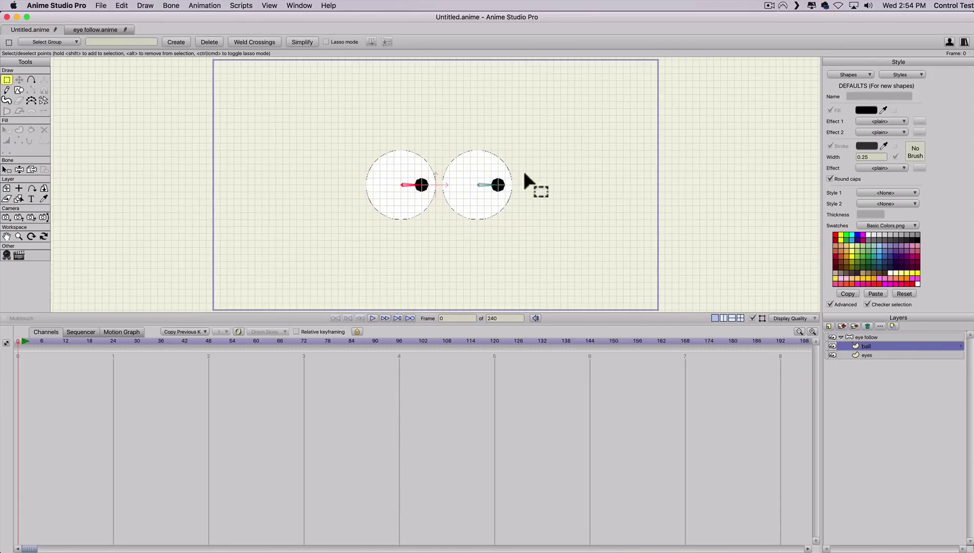
pyautogui.click(19, 91)
pyautogui.moveTo(584, 102); pyautogui.dragTo(646, 167)
pyautogui.press('super+z')
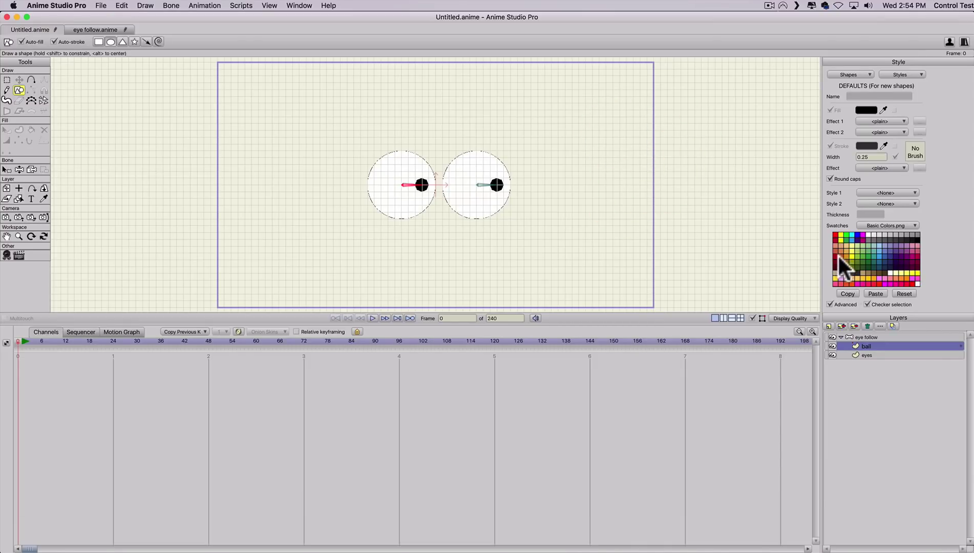
pyautogui.click(840, 256)
pyautogui.moveTo(558, 102)
pyautogui.mouseDown()
pyautogui.moveTo(635, 170)
pyautogui.moveTo(613, 152)
pyautogui.mouseUp()
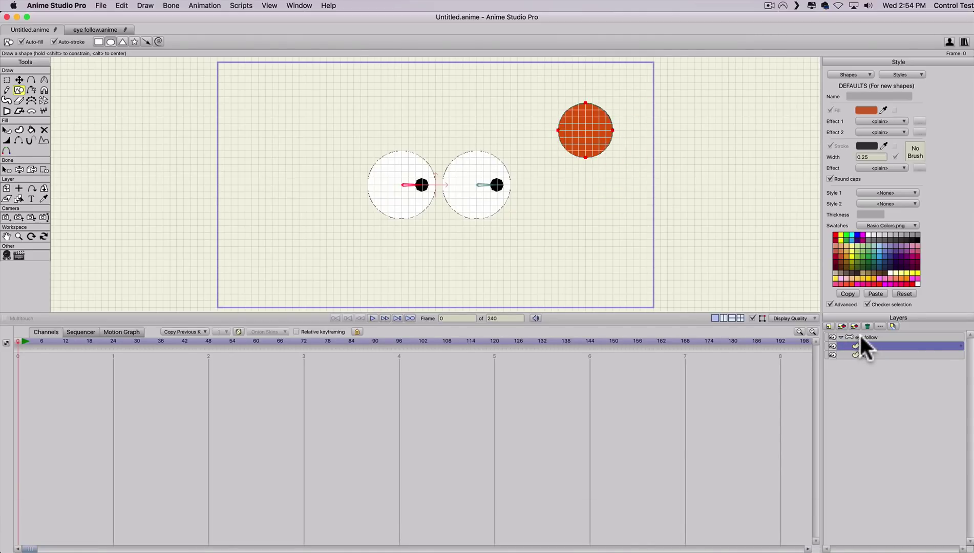
pyautogui.click(860, 337)
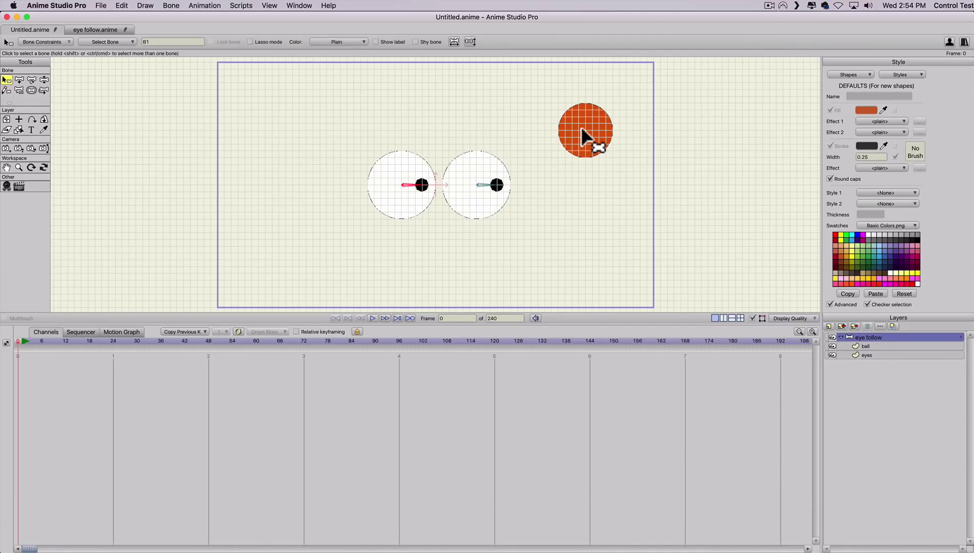
# Add bone B3 upward from the ball's centre and set its strength to 0
pyautogui.press('b')
pyautogui.click(536, 152)
pyautogui.press('a')
pyautogui.moveTo(586, 132); pyautogui.dragTo(585, 96)
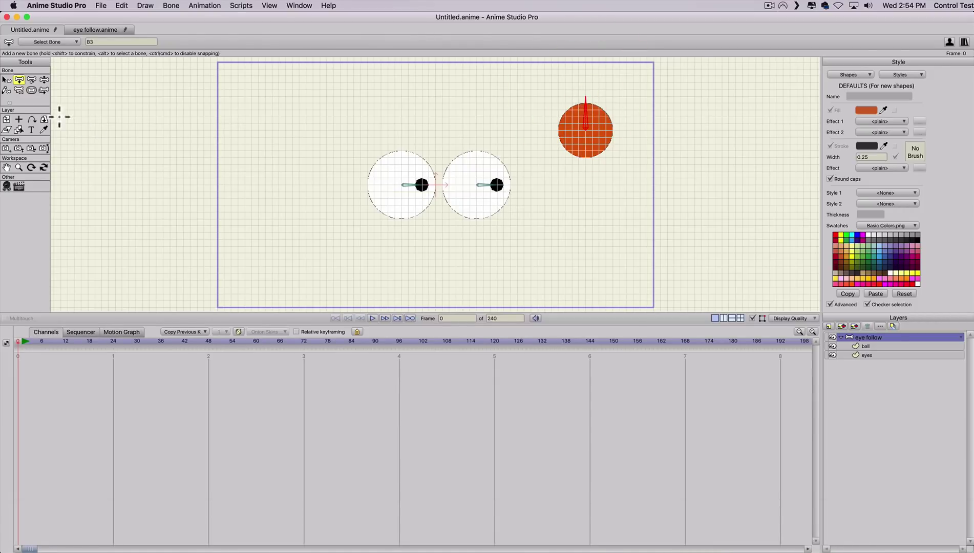
pyautogui.click(31, 90)
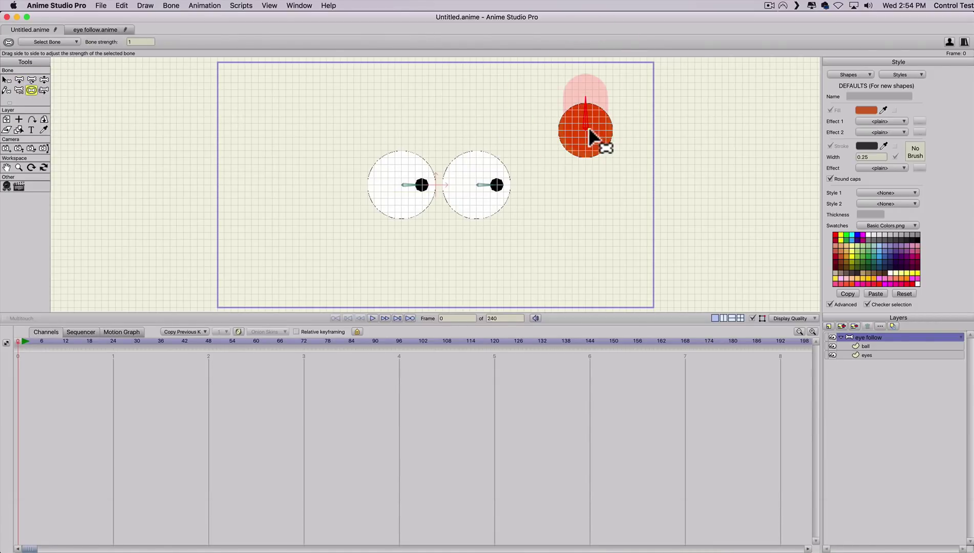
pyautogui.moveTo(588, 129); pyautogui.dragTo(323, 130)
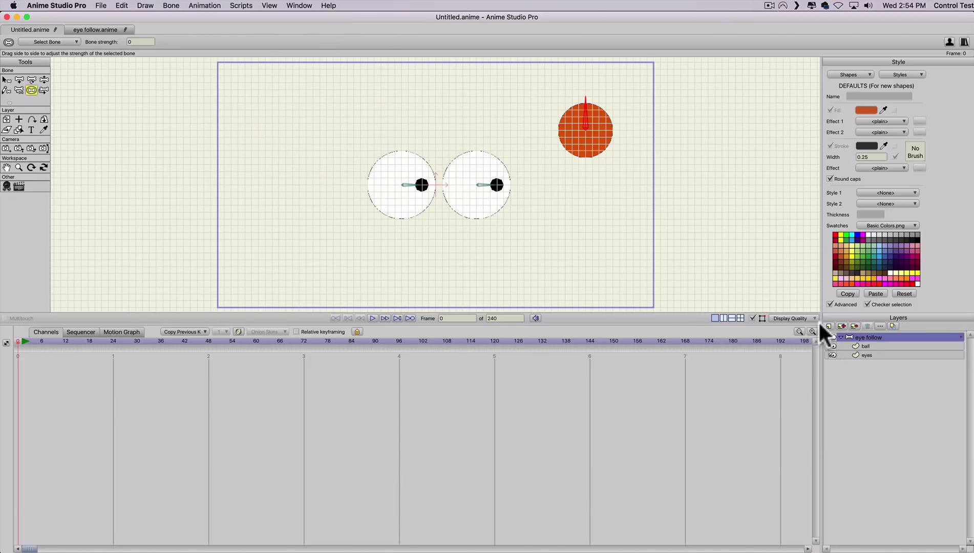
# On the ball layer, bind the ball's points to bone B3
pyautogui.click(866, 346)
pyautogui.press('b')
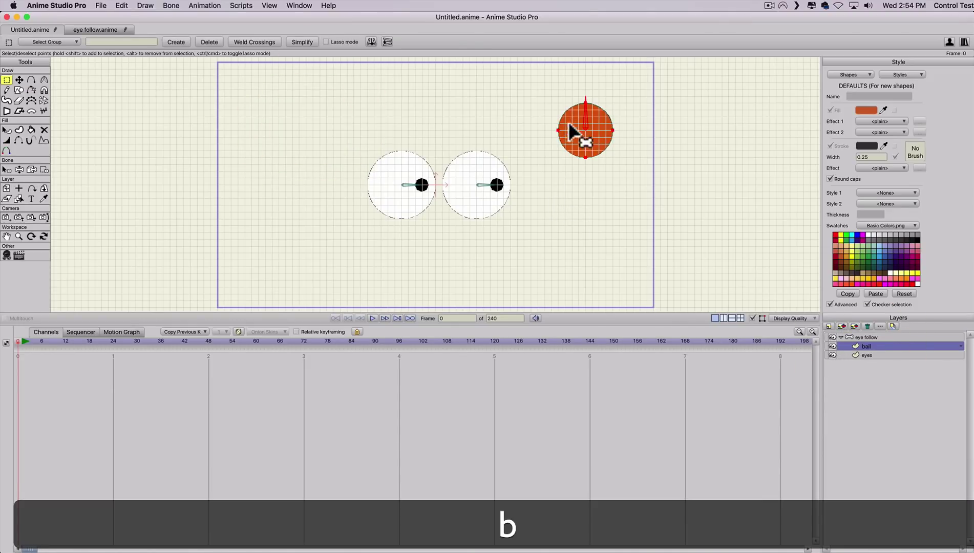
pyautogui.click(532, 136)
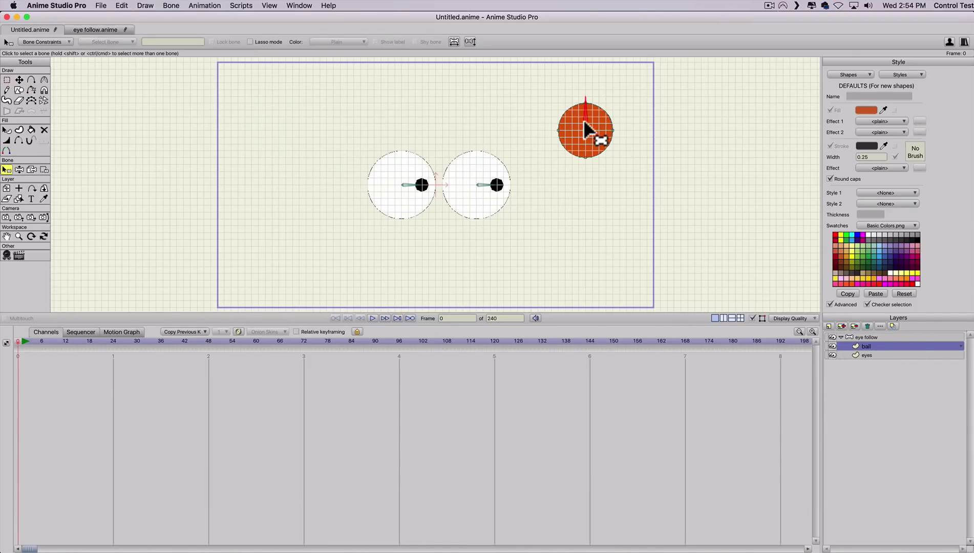
pyautogui.click(585, 131)
pyautogui.press('g')
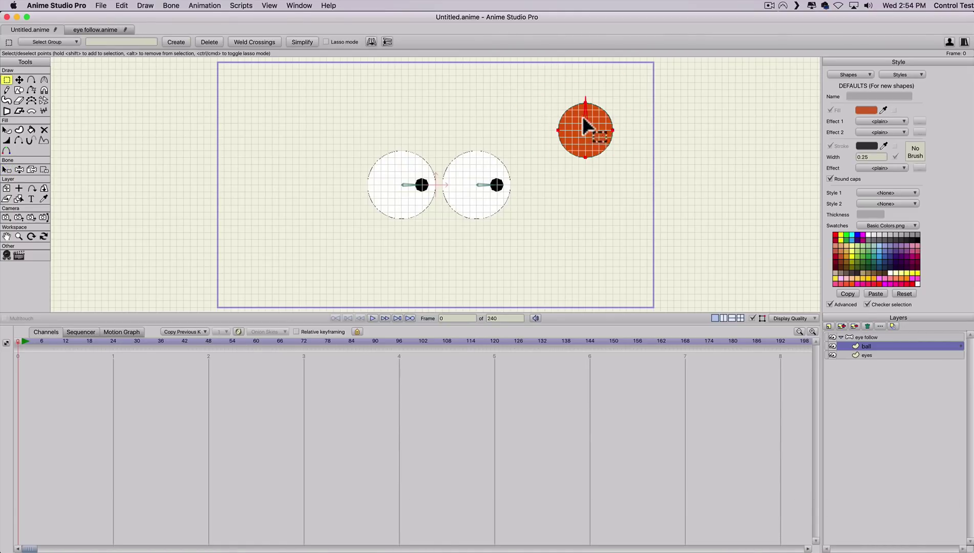
pyautogui.click(43, 168)
pyautogui.click(24, 341)
pyautogui.press('t')
pyautogui.moveTo(585, 127)
pyautogui.mouseDown()
pyautogui.moveTo(581, 117)
pyautogui.moveTo(573, 126)
pyautogui.mouseUp()
pyautogui.press('cmd+z')
pyautogui.click(860, 337)
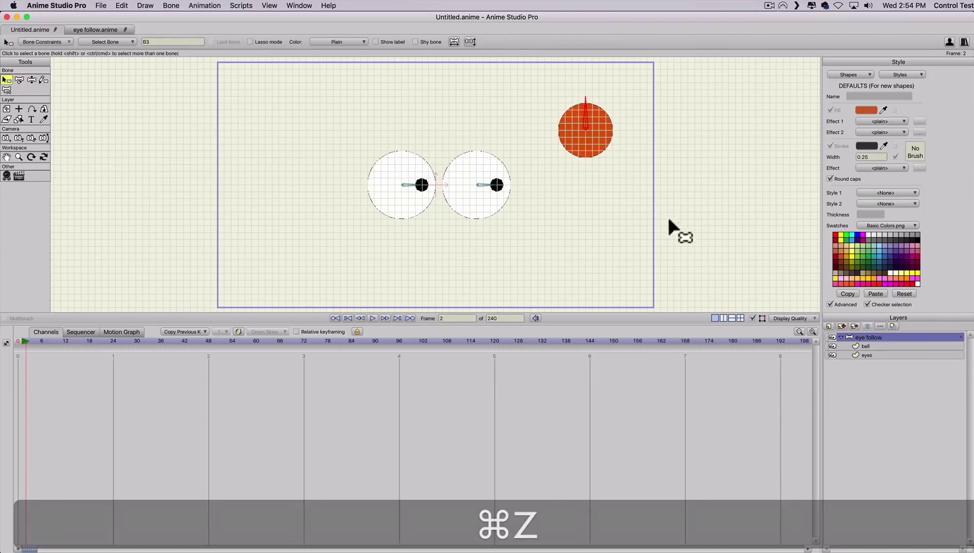
pyautogui.press('t')
pyautogui.moveTo(586, 132); pyautogui.dragTo(528, 191)
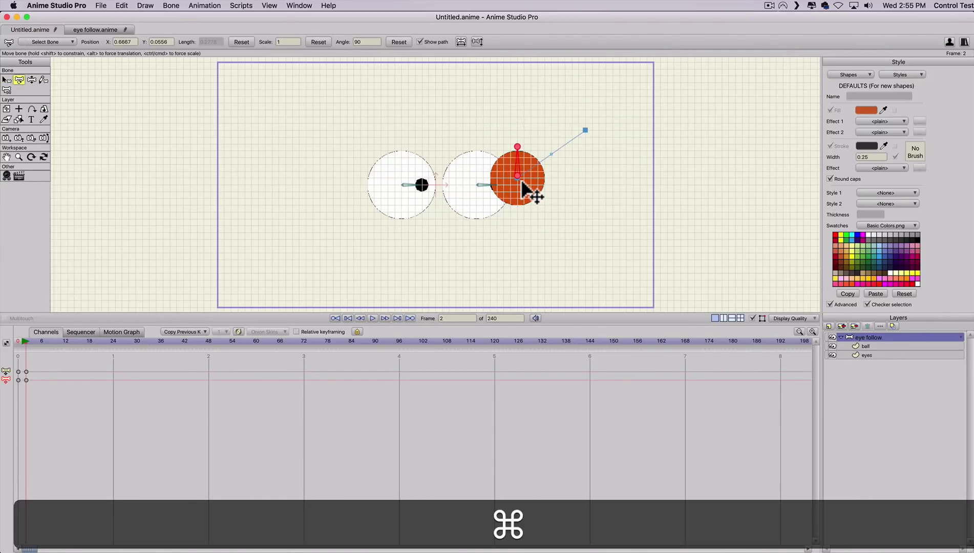
pyautogui.press('super+g')
pyautogui.moveTo(524, 187); pyautogui.dragTo(594, 138)
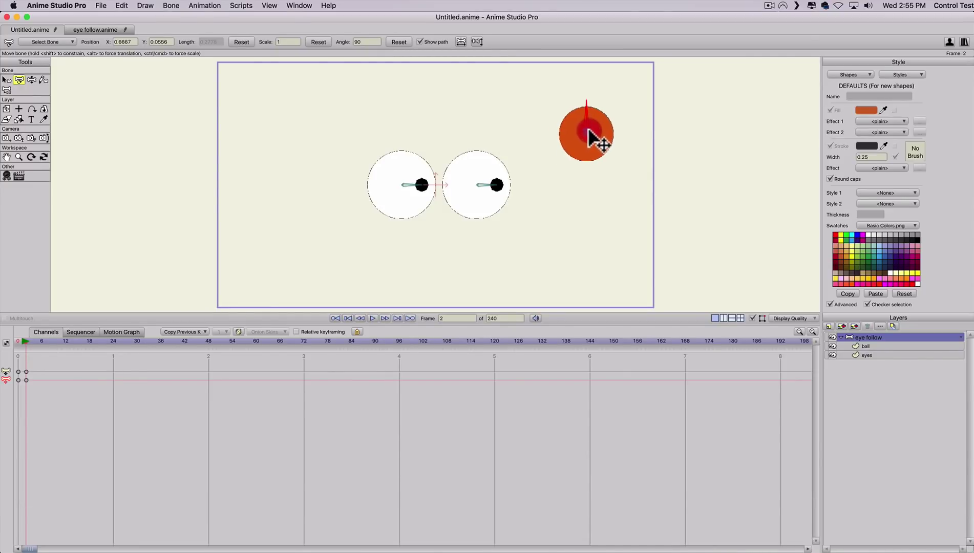
pyautogui.press('super+z')
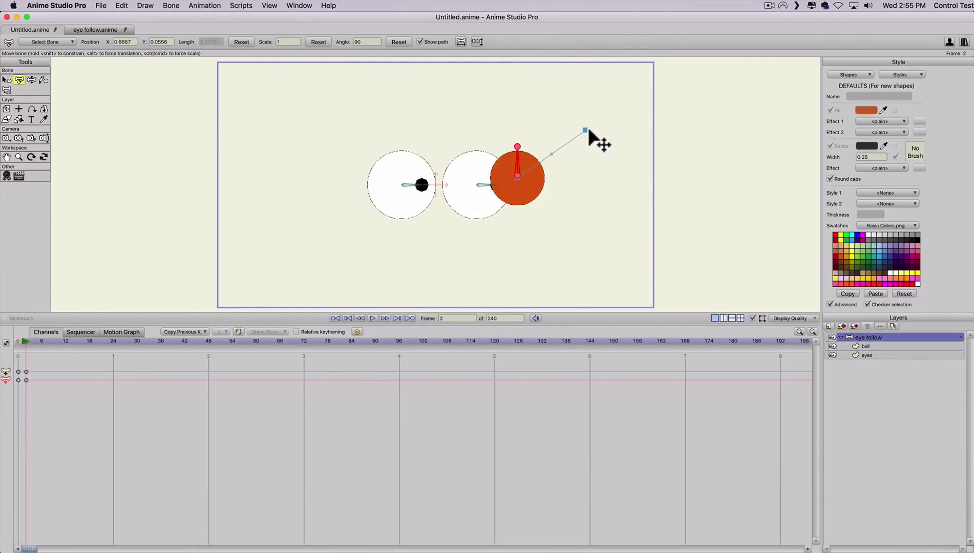
pyautogui.press('super+z')
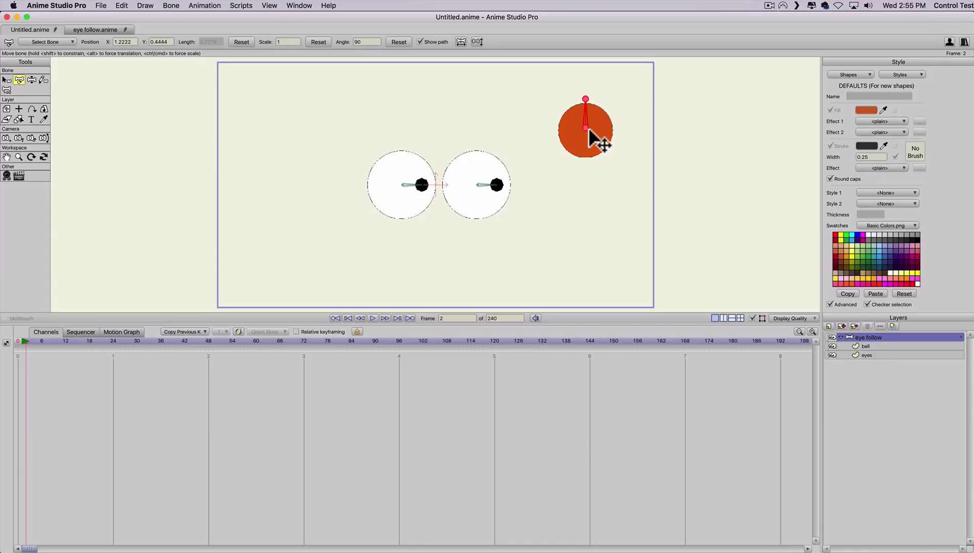
pyautogui.press('b')
# Name the left eye bone 'eye 1', the right 'eye 2', and the ball's bone 'ball'
pyautogui.click(406, 185)
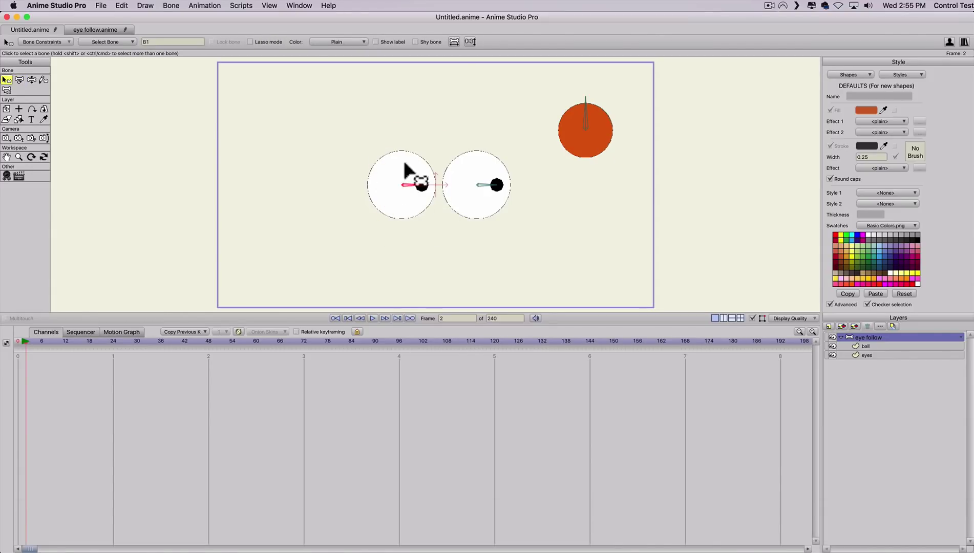
pyautogui.doubleClick(151, 41)
pyautogui.write('eye')
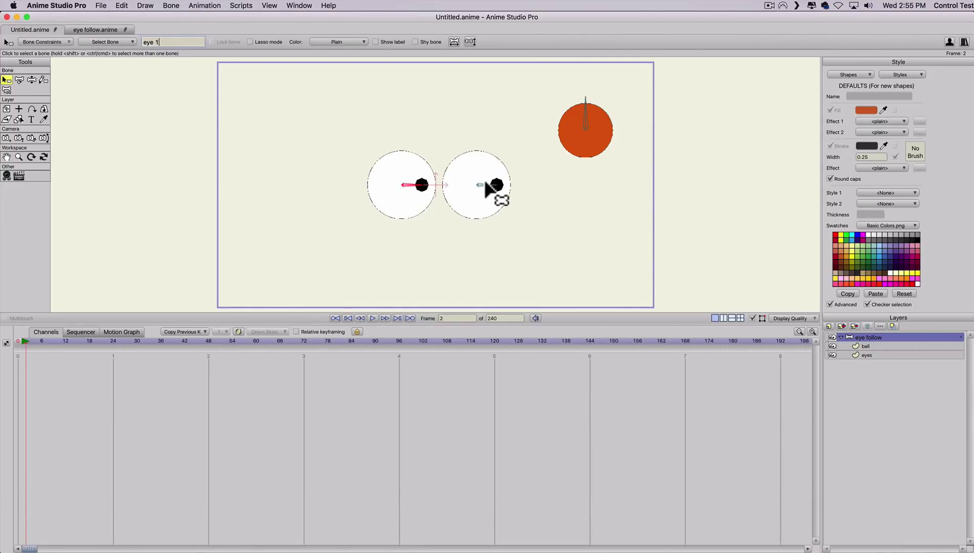
pyautogui.click(484, 184)
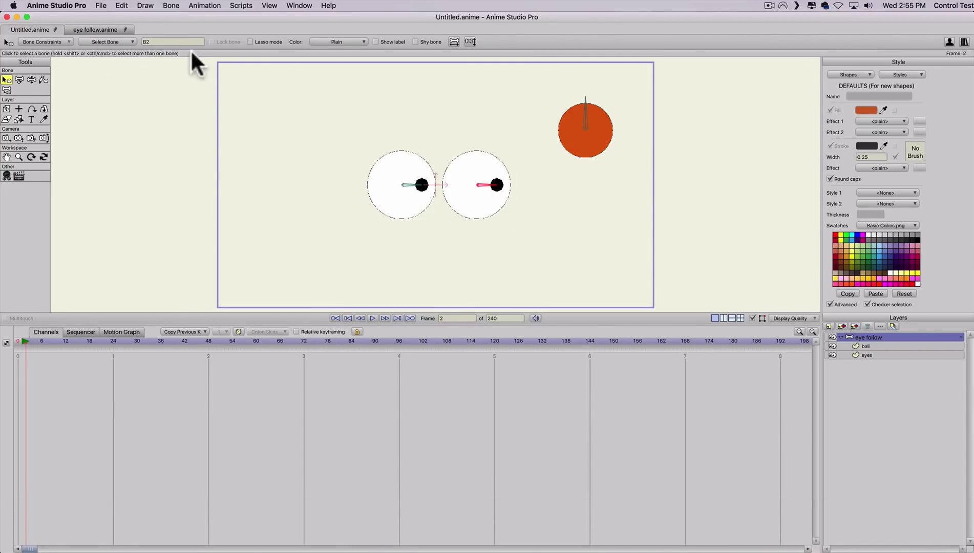
pyautogui.doubleClick(169, 42)
pyautogui.write('eye ')
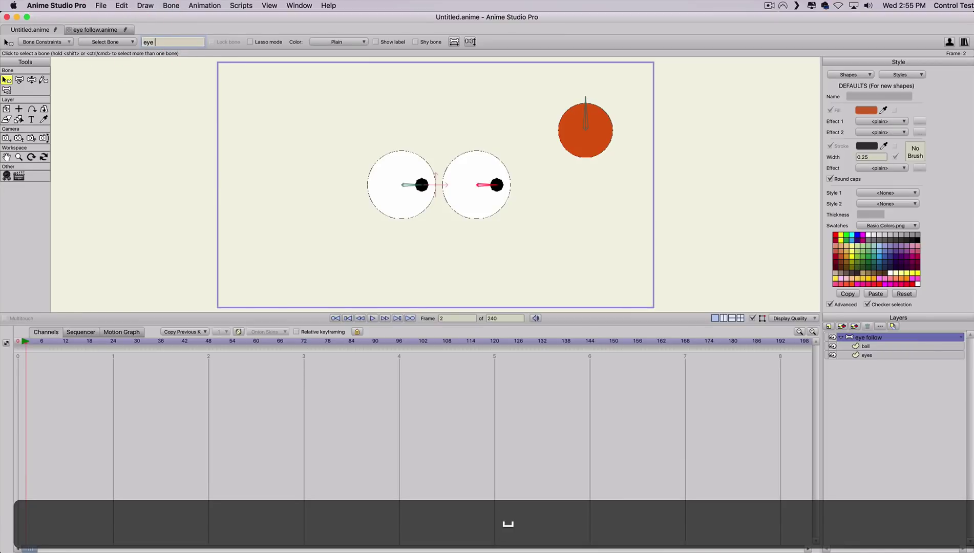
pyautogui.write('2')
pyautogui.press('Return')
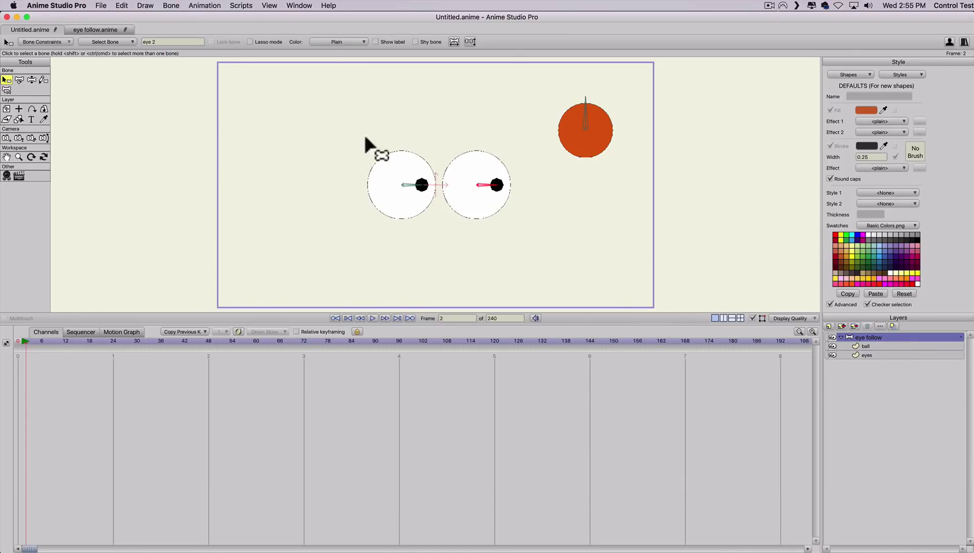
pyautogui.click(584, 126)
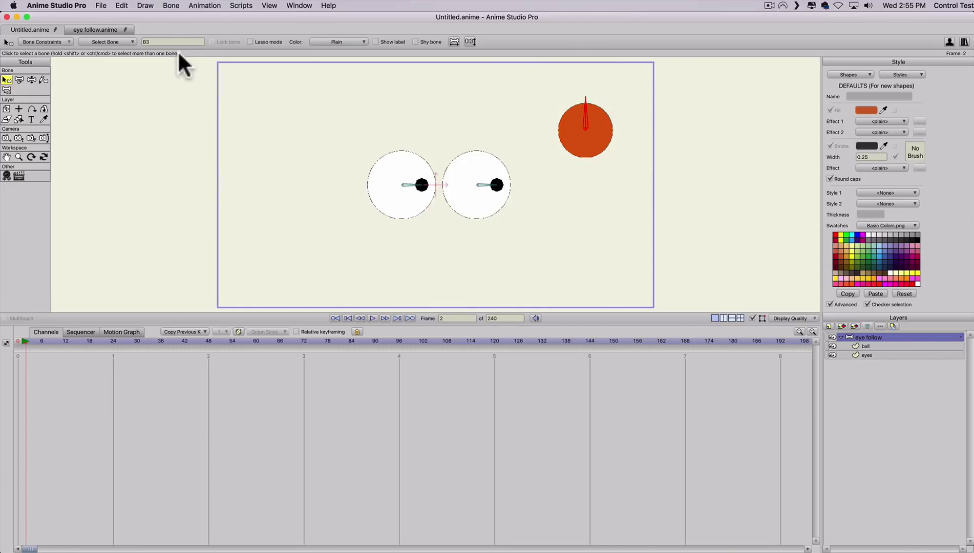
pyautogui.doubleClick(152, 41)
pyautogui.write('ball')
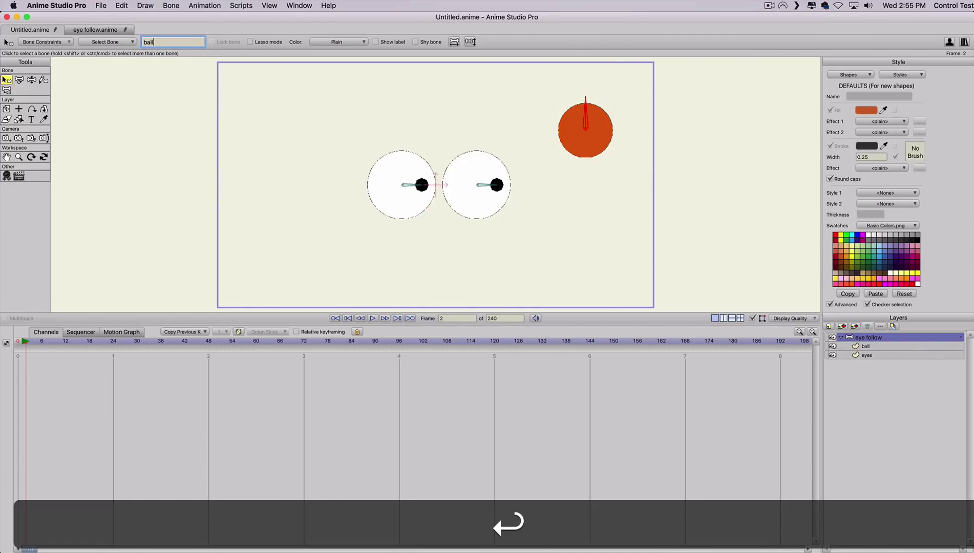
pyautogui.write('b')
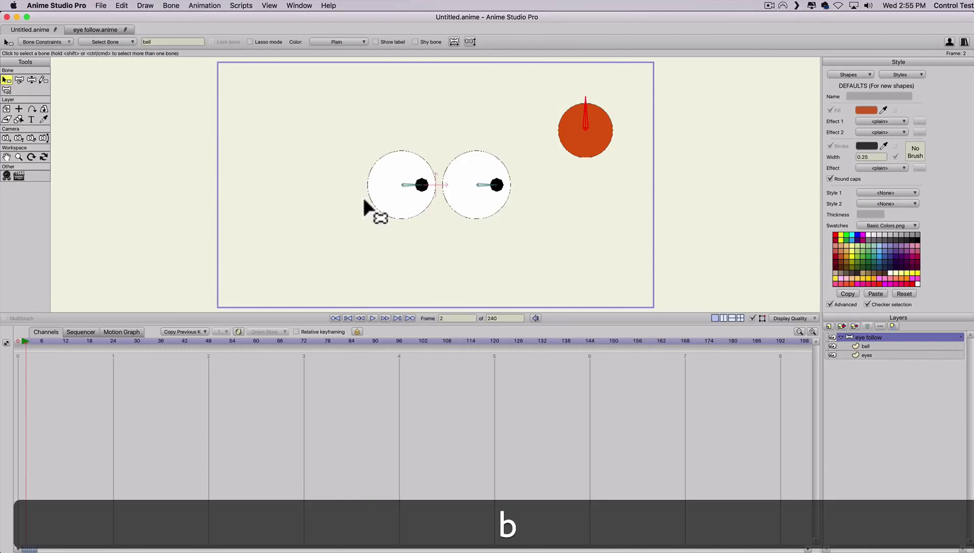
# Set the constraint Target of both eye 1 and eye 2 bones to the ball bone
pyautogui.click(410, 185)
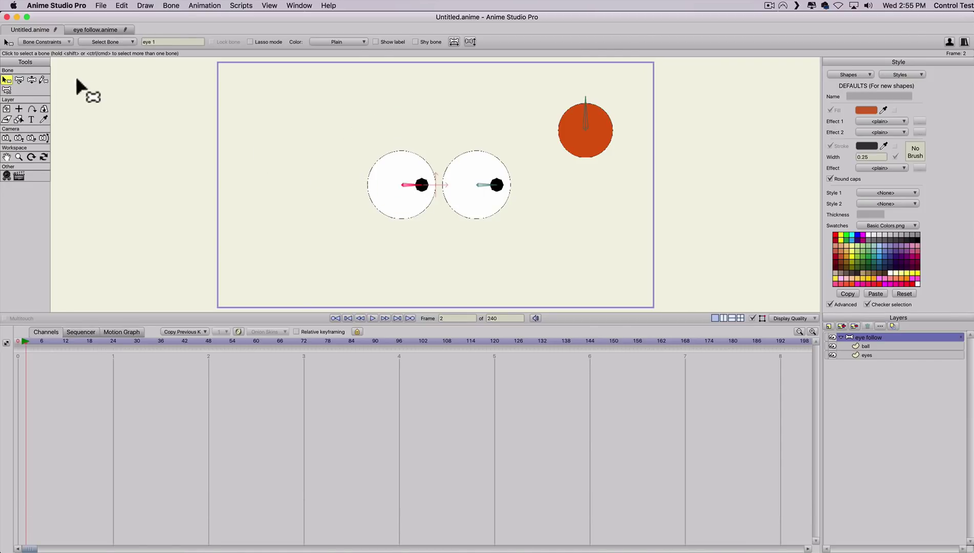
pyautogui.click(45, 42)
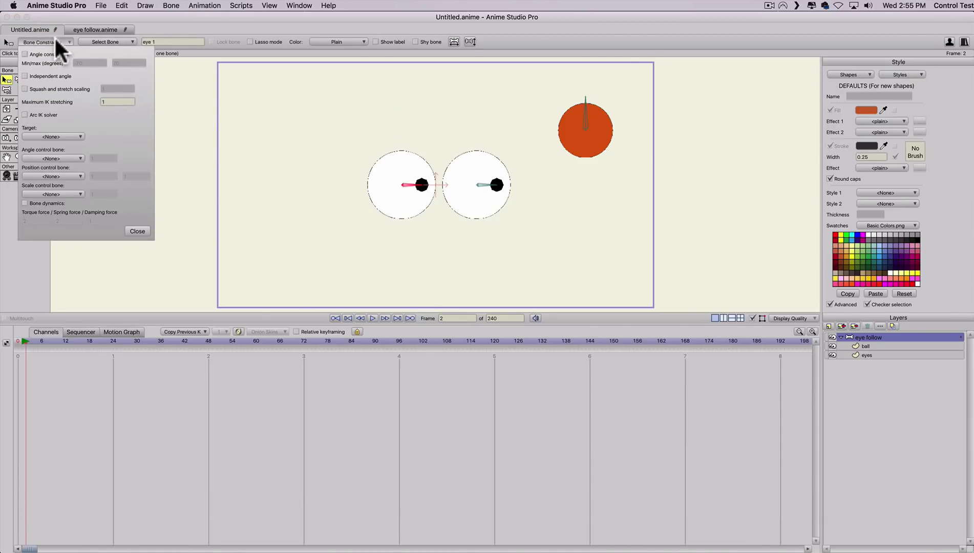
pyautogui.click(54, 137)
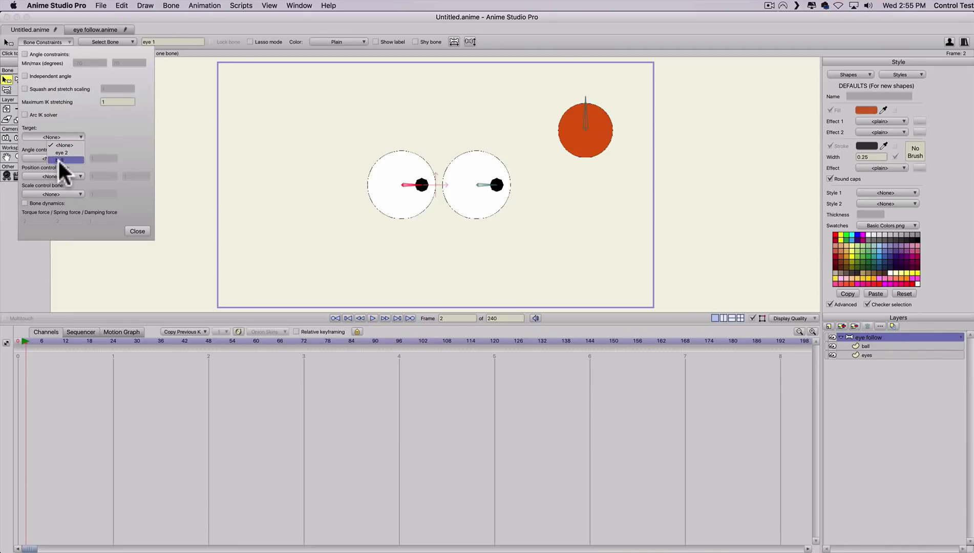
pyautogui.click(59, 159)
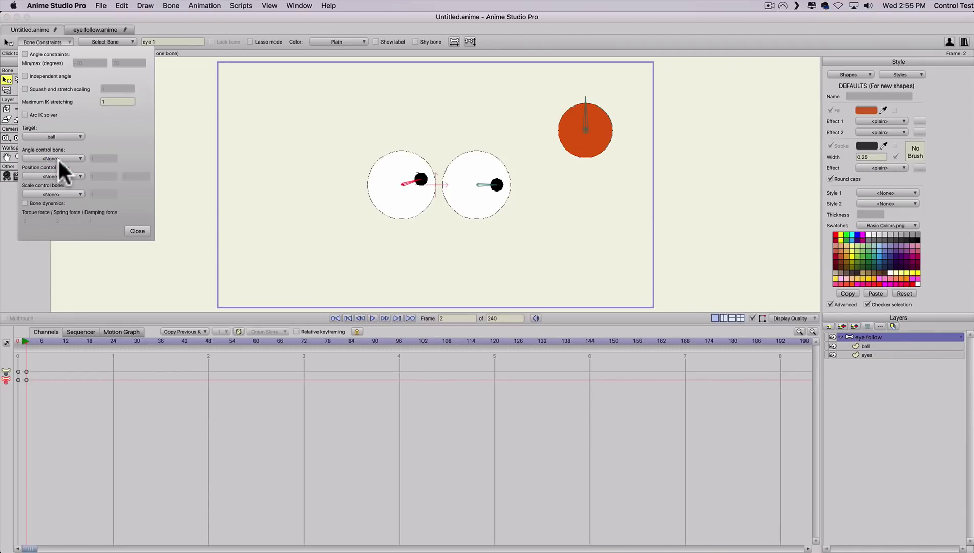
pyautogui.click(482, 183)
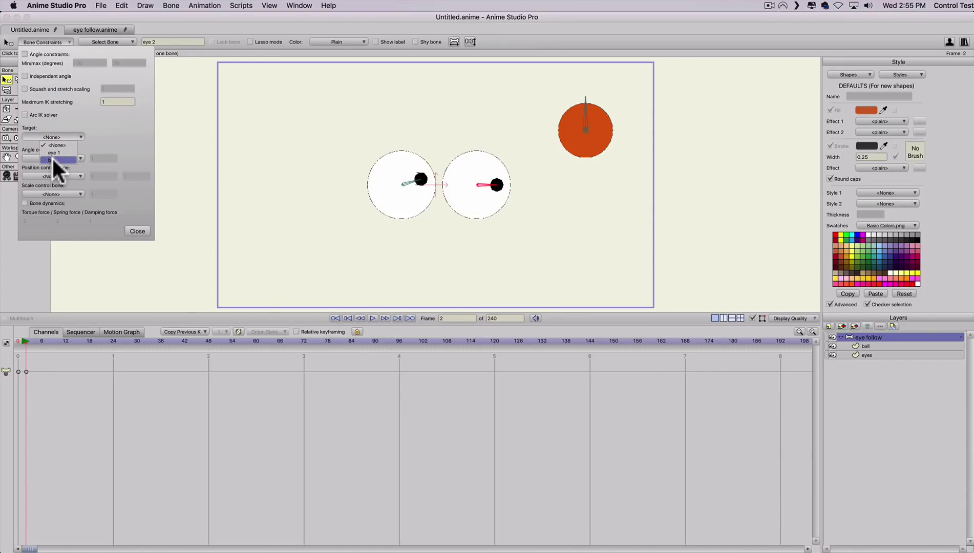
pyautogui.click(53, 159)
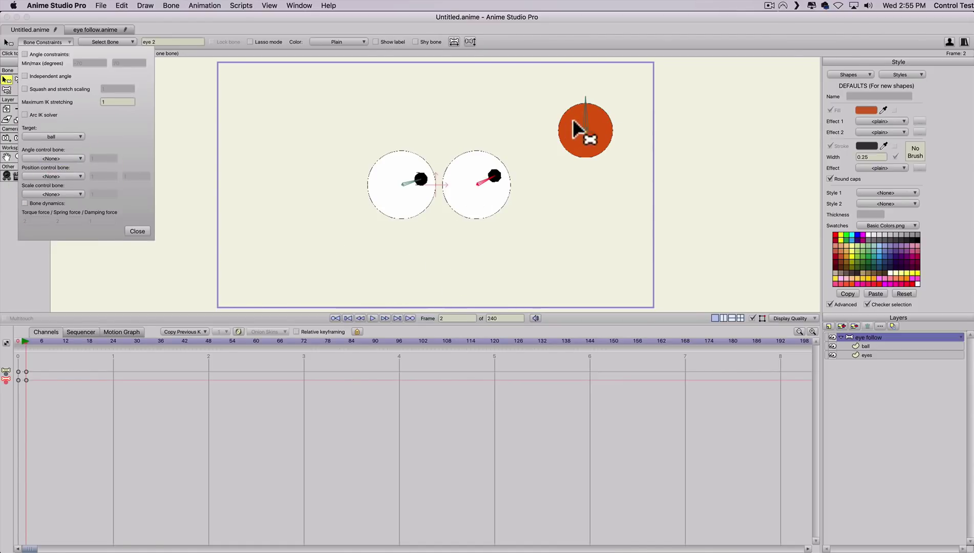
# Keyframe the ball bone up-left at frame 40 and at the top right at frame 60
pyautogui.moveTo(21, 340); pyautogui.dragTo(177, 341)
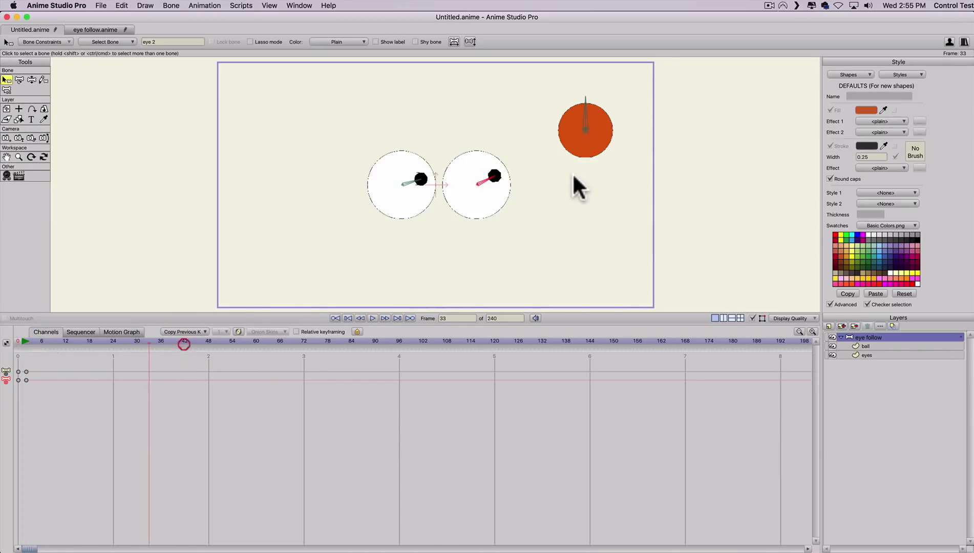
pyautogui.press('t')
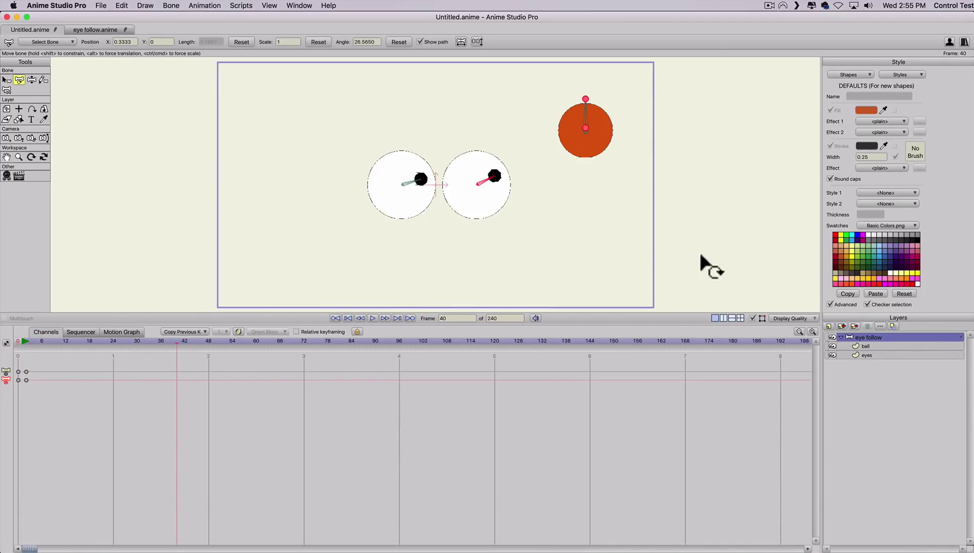
pyautogui.moveTo(587, 131); pyautogui.dragTo(551, 252)
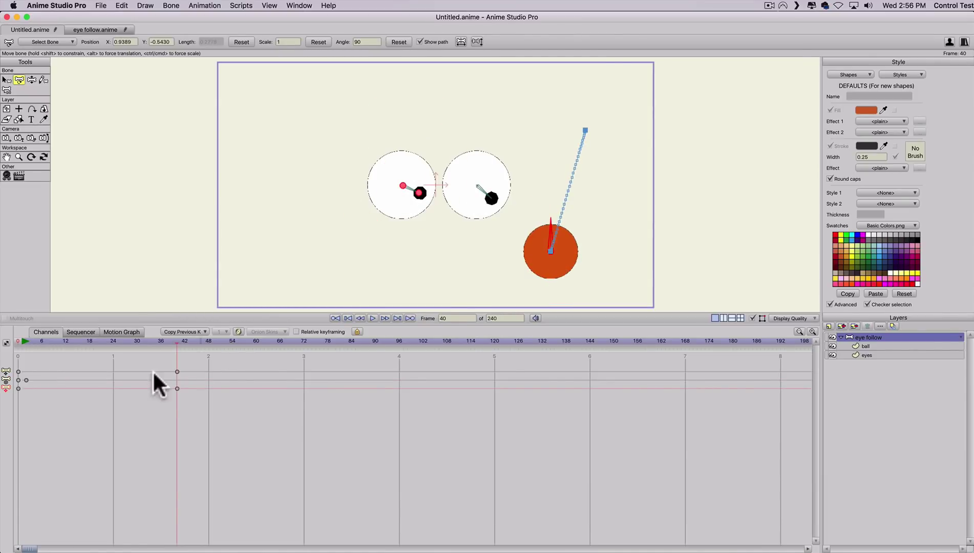
pyautogui.click(256, 341)
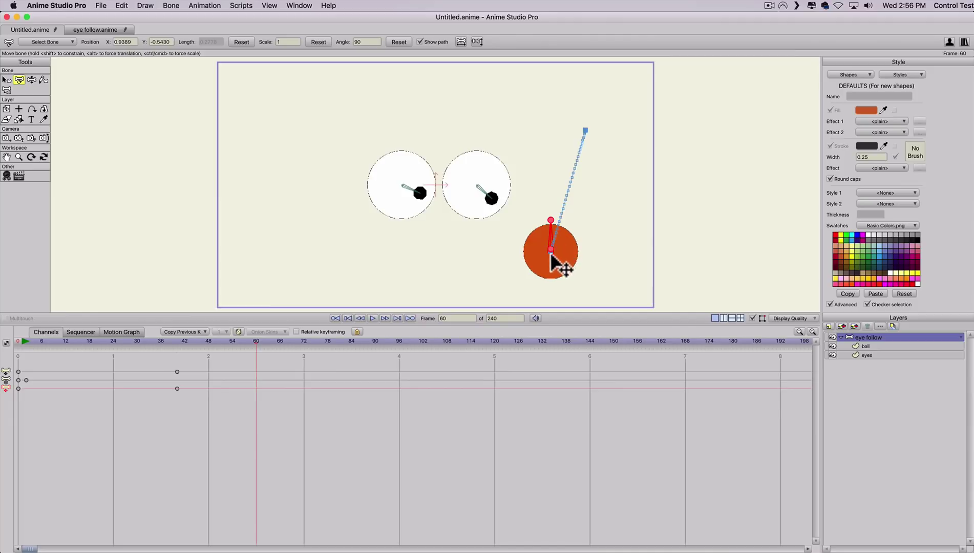
pyautogui.moveTo(557, 261); pyautogui.dragTo(604, 220)
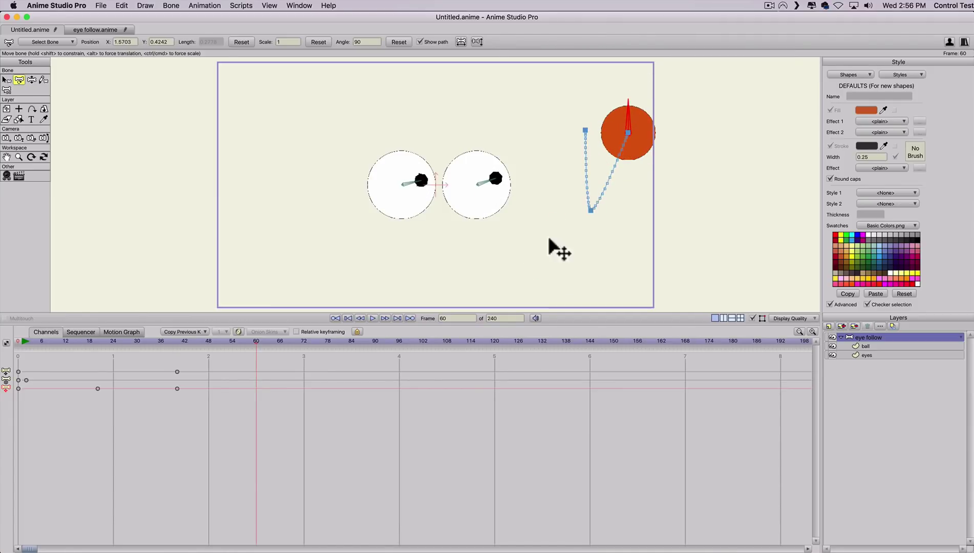
# Move the ball to the top left at frame 90 and up to the top edge at frame 66
pyautogui.moveTo(56, 340); pyautogui.dragTo(394, 363)
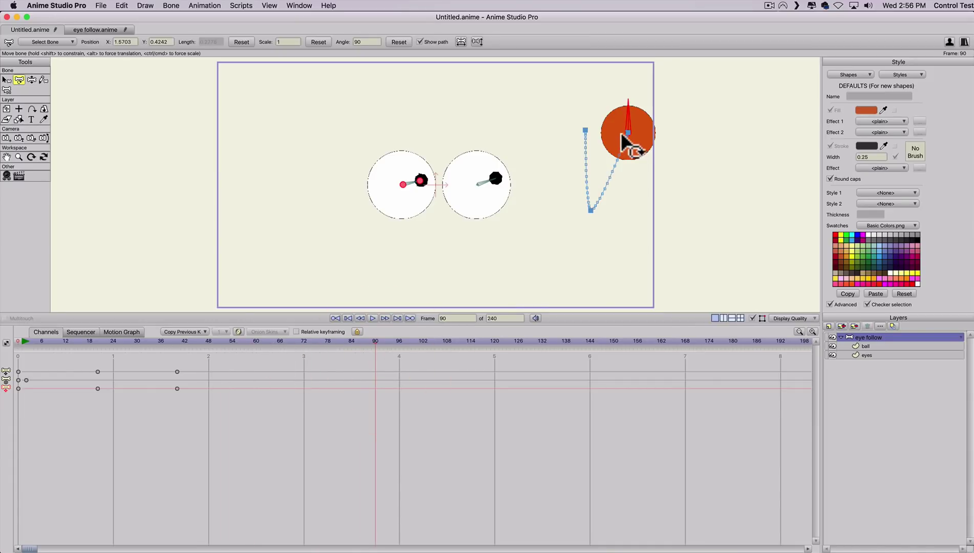
pyautogui.moveTo(626, 143); pyautogui.dragTo(152, 102)
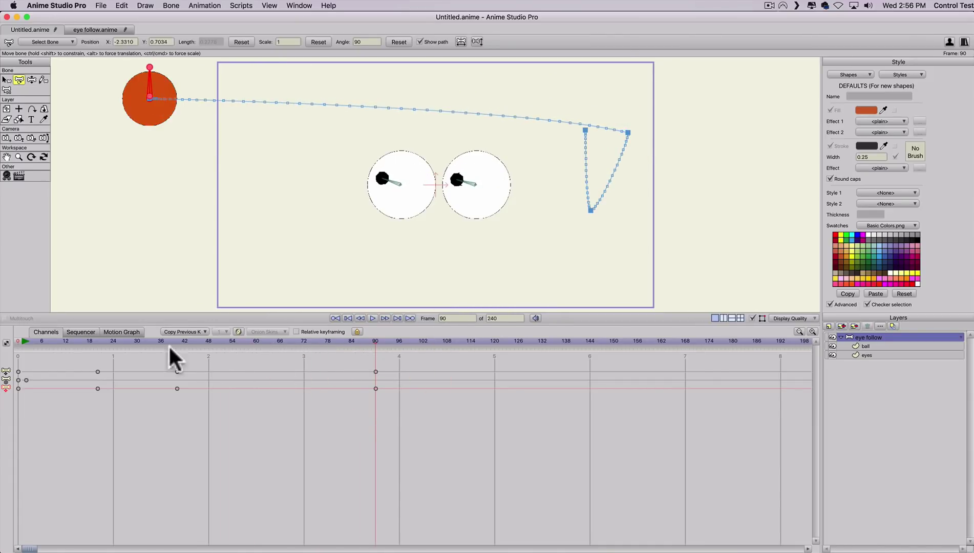
pyautogui.click(280, 339)
pyautogui.moveTo(275, 101); pyautogui.dragTo(262, 67)
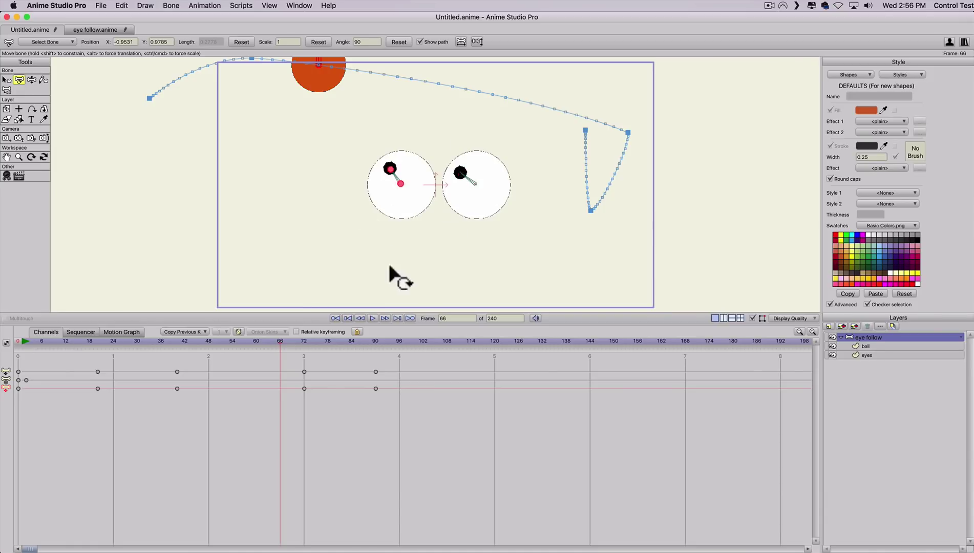
# Select both eye bones and move the ball right so the eyes follow it
pyautogui.click(447, 183)
pyautogui.click(394, 174)
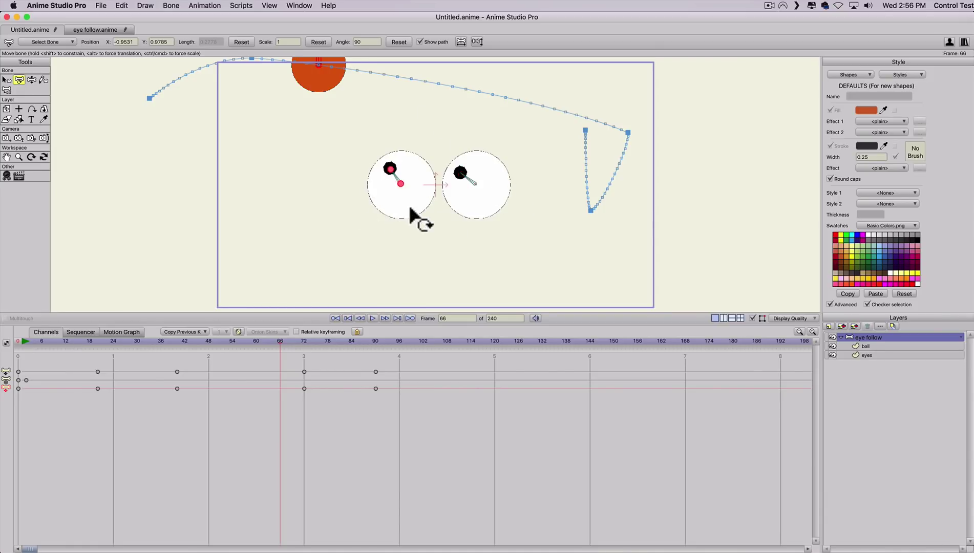
pyautogui.scroll(-1, 410, 207)
pyautogui.scroll(-3, 361, 205)
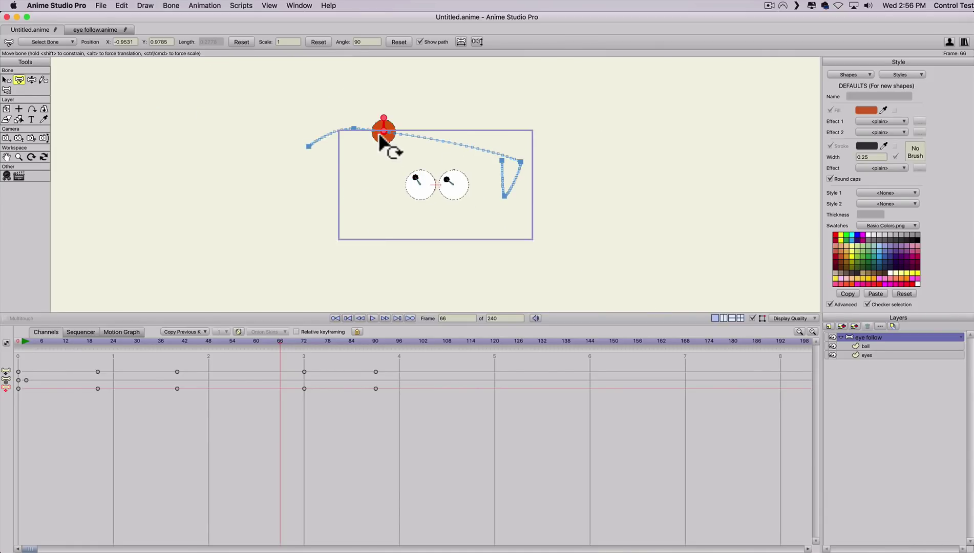
pyautogui.moveTo(384, 150); pyautogui.dragTo(399, 226)
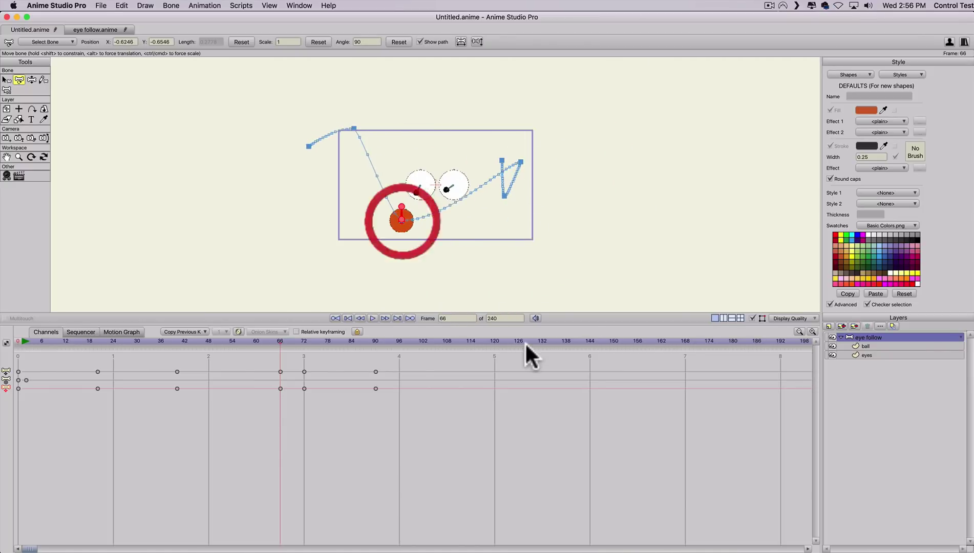
# Keyframe the ball to the right at frame 127, check the eyes at frame 147, then switch to the eye follow scene
pyautogui.click(524, 341)
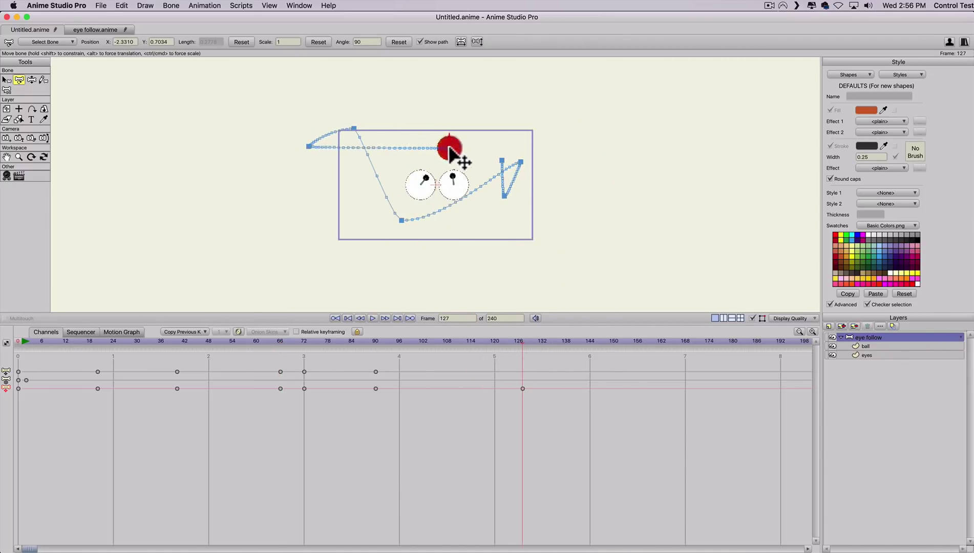
pyautogui.moveTo(450, 149); pyautogui.dragTo(510, 150)
pyautogui.click(601, 338)
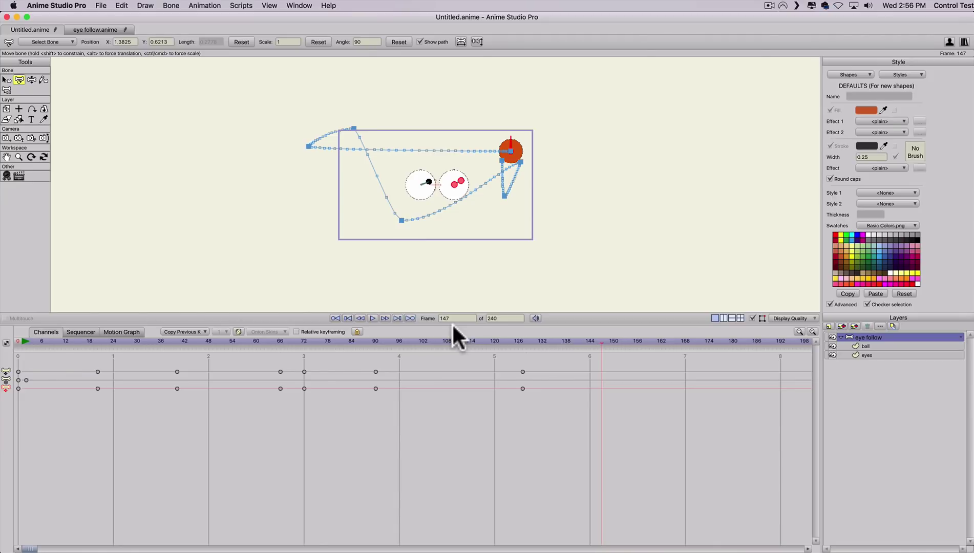
pyautogui.click(100, 30)
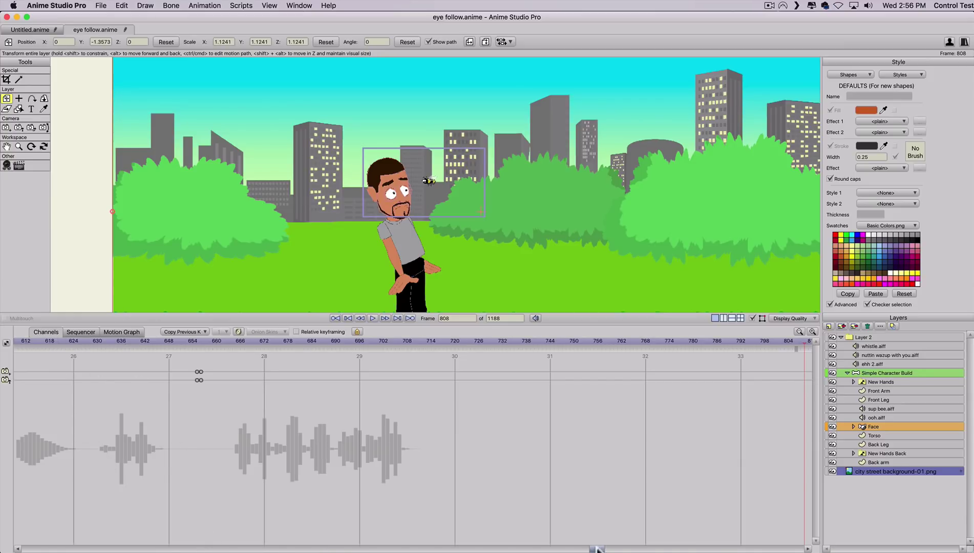
# Rewind the eye follow.anime timeline to its start and scrub from frame 54 through 86 to review the character's walk
pyautogui.moveTo(594, 548); pyautogui.dragTo(496, 547)
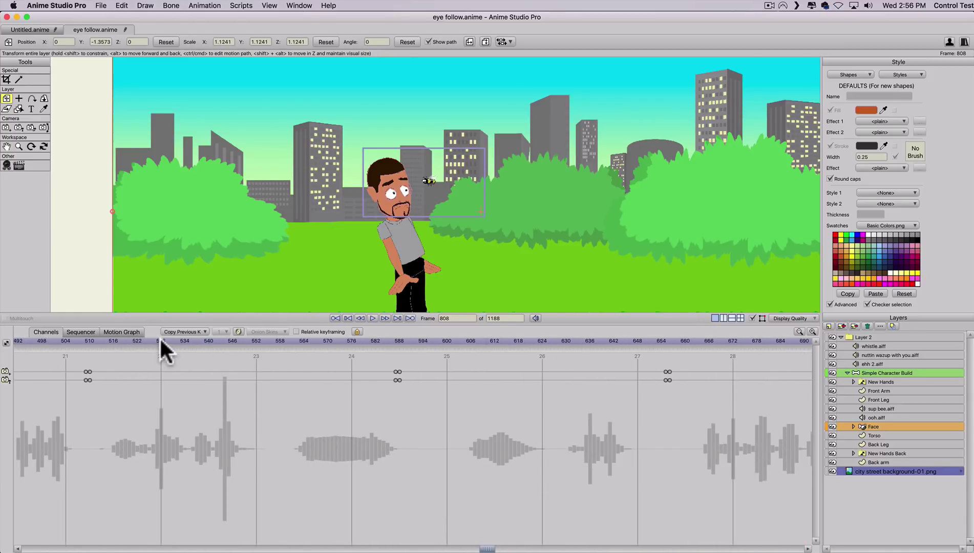
pyautogui.click(163, 342)
pyautogui.moveTo(226, 351); pyautogui.dragTo(7, 359)
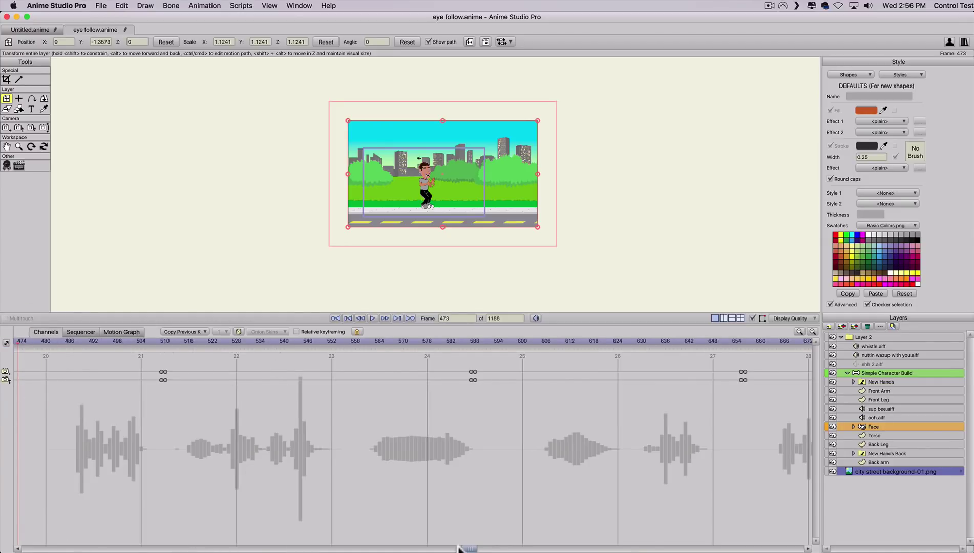
pyautogui.moveTo(460, 549); pyautogui.dragTo(23, 536)
pyautogui.click(188, 339)
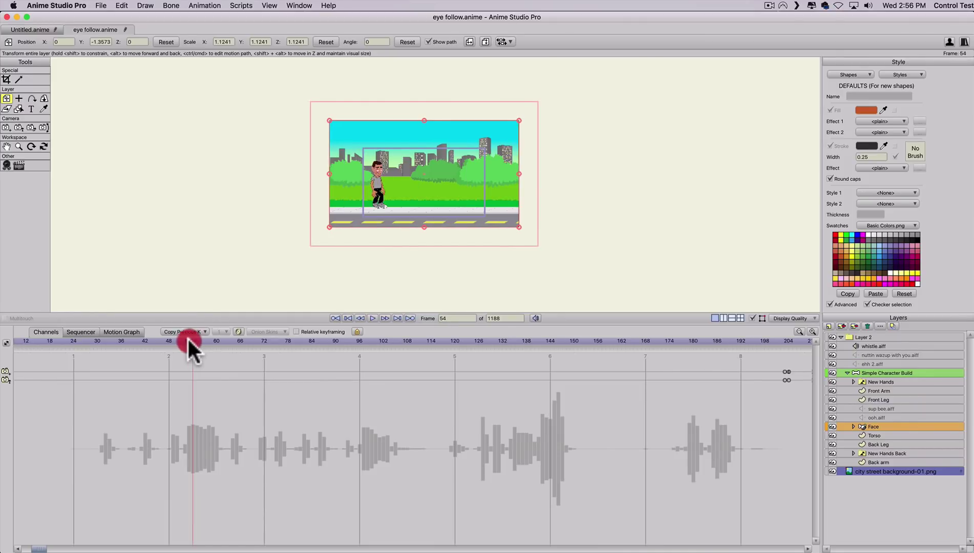
pyautogui.moveTo(189, 339); pyautogui.dragTo(320, 341)
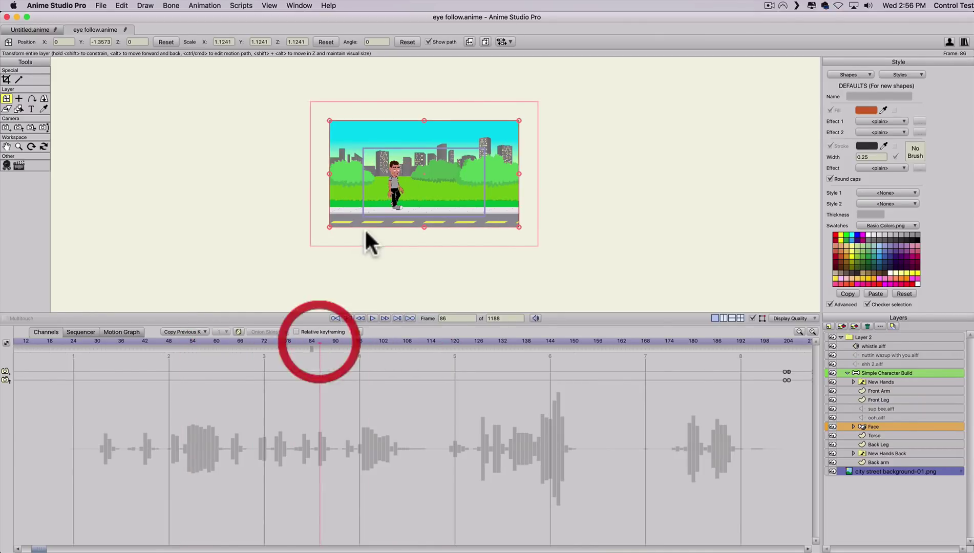
pyautogui.scroll(6, 369, 242)
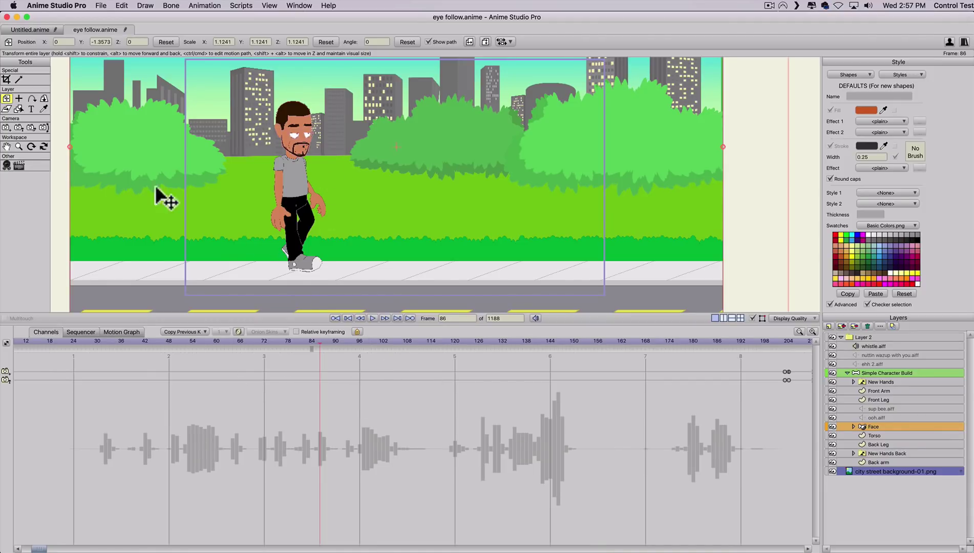
pyautogui.moveTo(100, 341); pyautogui.dragTo(576, 331)
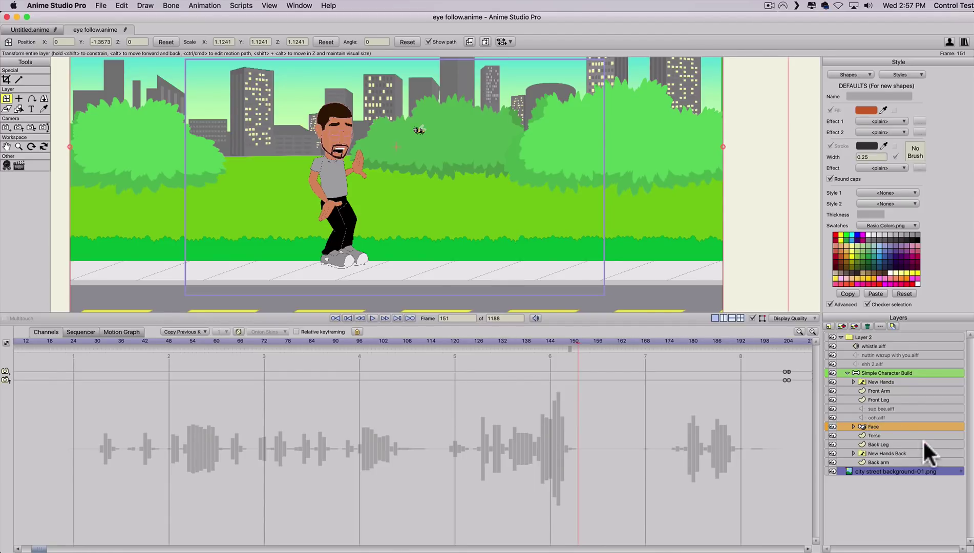
# Select the Face layer, then the character layer, undoing an accidental character nudge
pyautogui.click(874, 427)
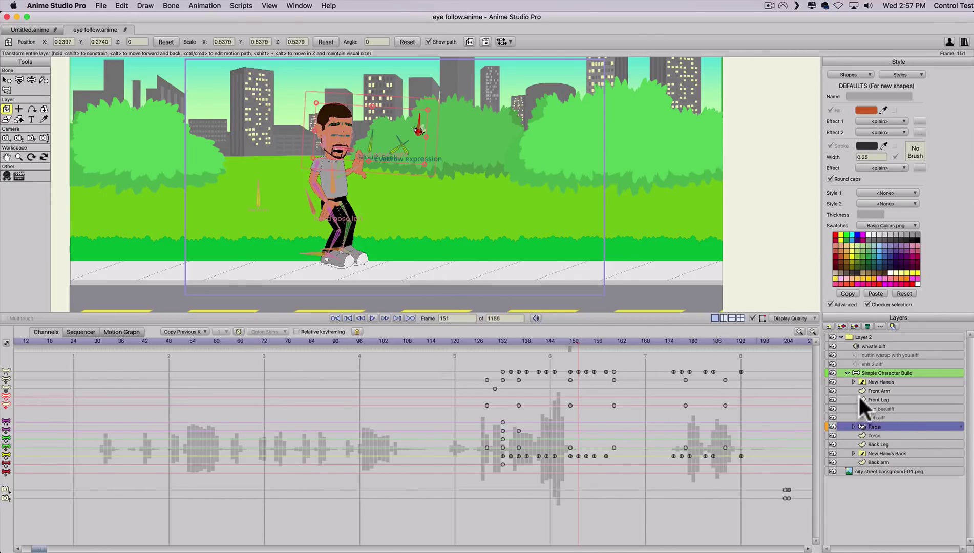
pyautogui.click(872, 372)
pyautogui.moveTo(332, 168); pyautogui.dragTo(334, 169)
pyautogui.press('super+z')
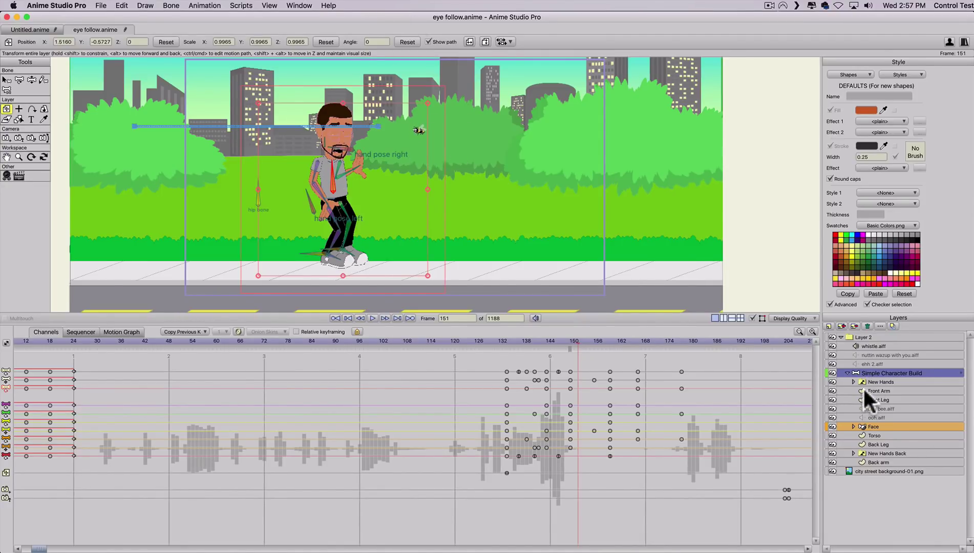
# Expand the Face group, select the Bee layer, and scrub past frame 151 toward frame 166
pyautogui.click(853, 426)
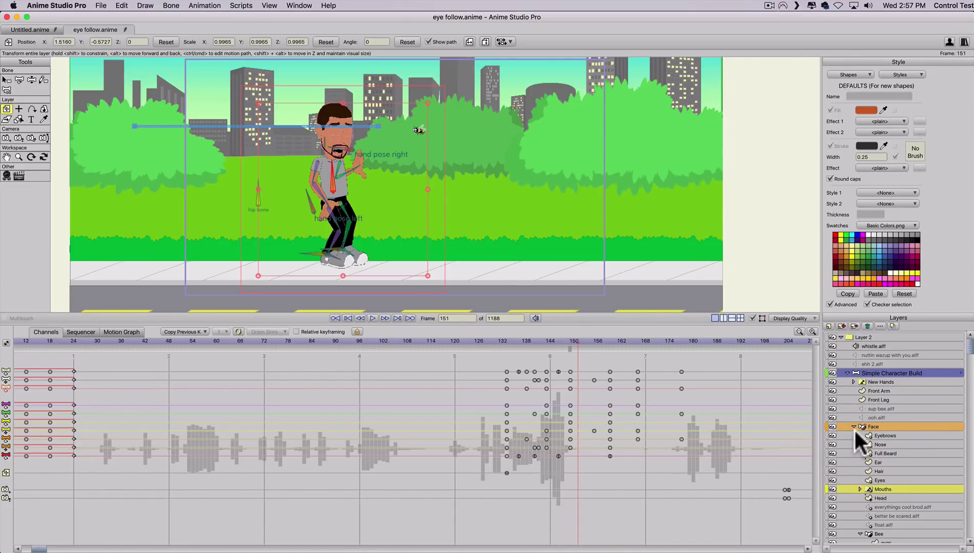
pyautogui.click(854, 427)
pyautogui.click(853, 427)
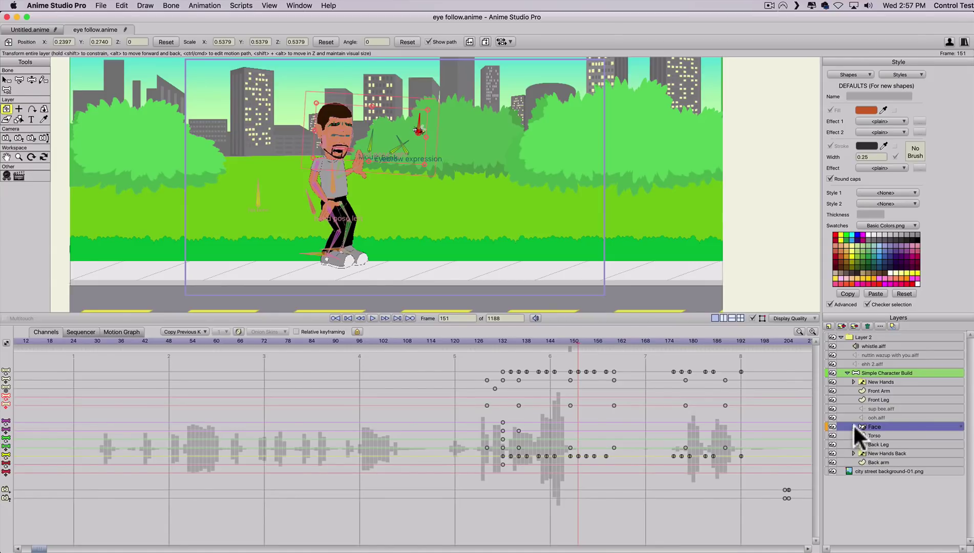
pyautogui.click(853, 426)
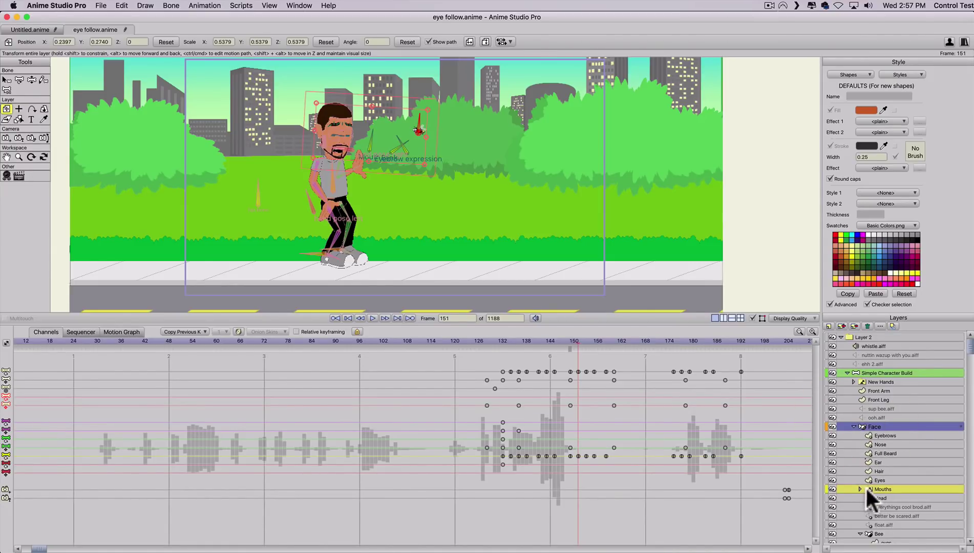
pyautogui.click(870, 534)
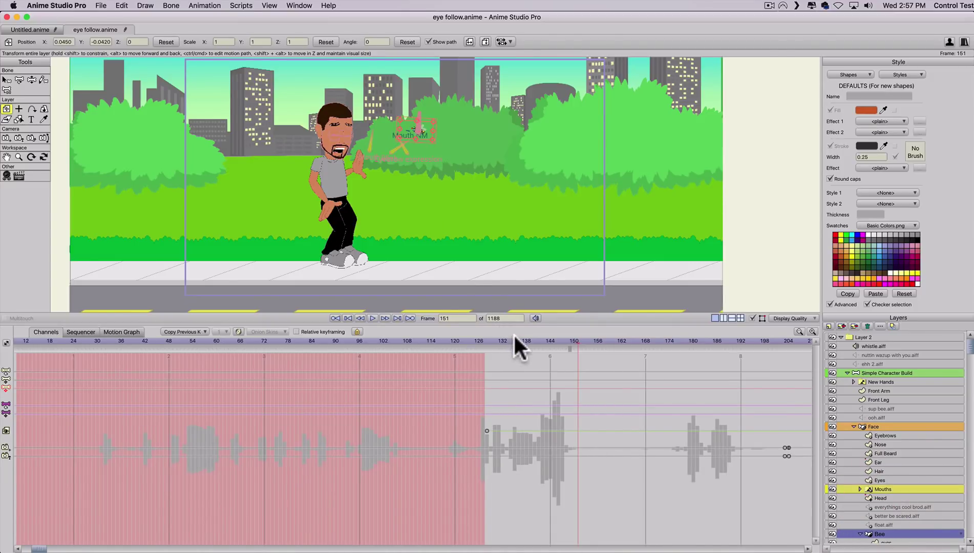
pyautogui.click(428, 142)
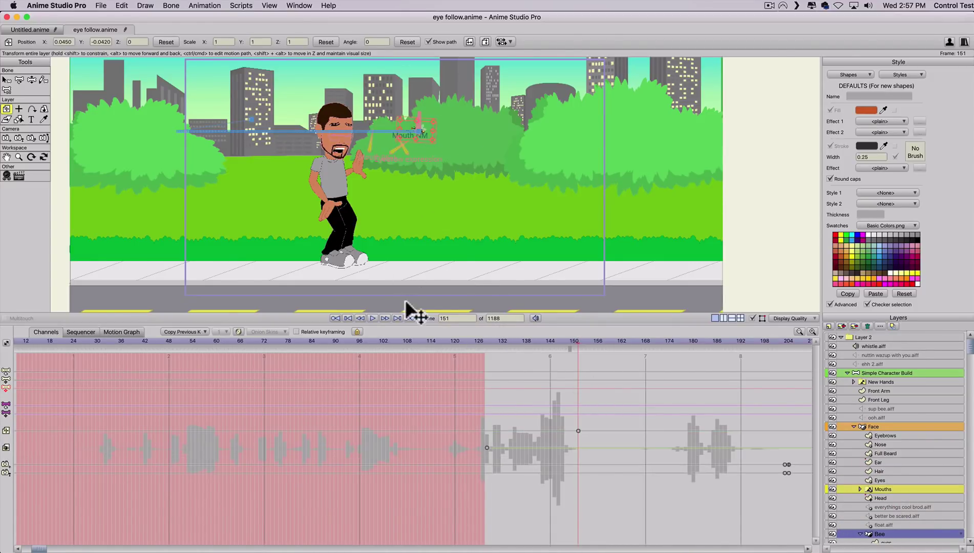
pyautogui.moveTo(477, 341); pyautogui.dragTo(637, 347)
# Zoom and pan the canvas to bring the bee into the middle of the view
pyautogui.scroll(-3, 391, 124)
pyautogui.scroll(5, 354, 132)
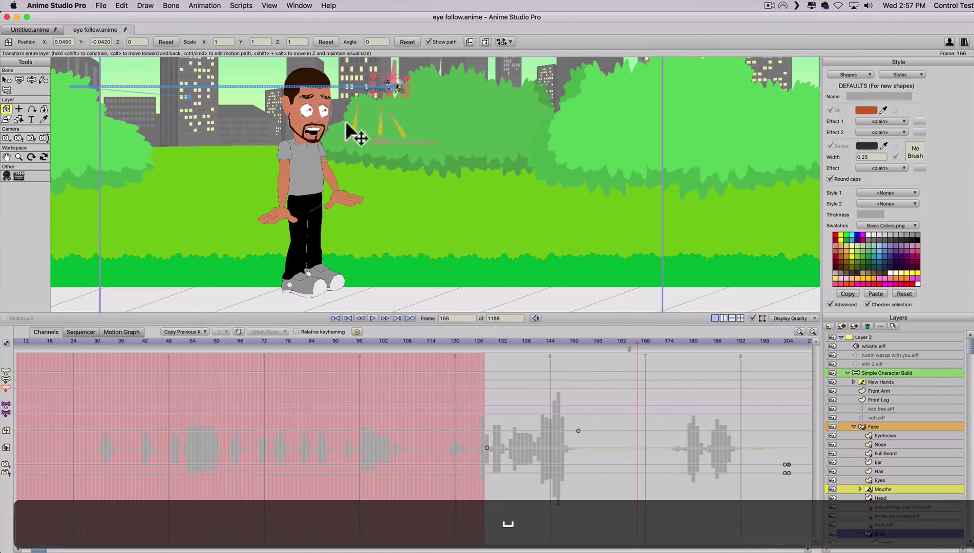
pyautogui.scroll(2, 463, 206)
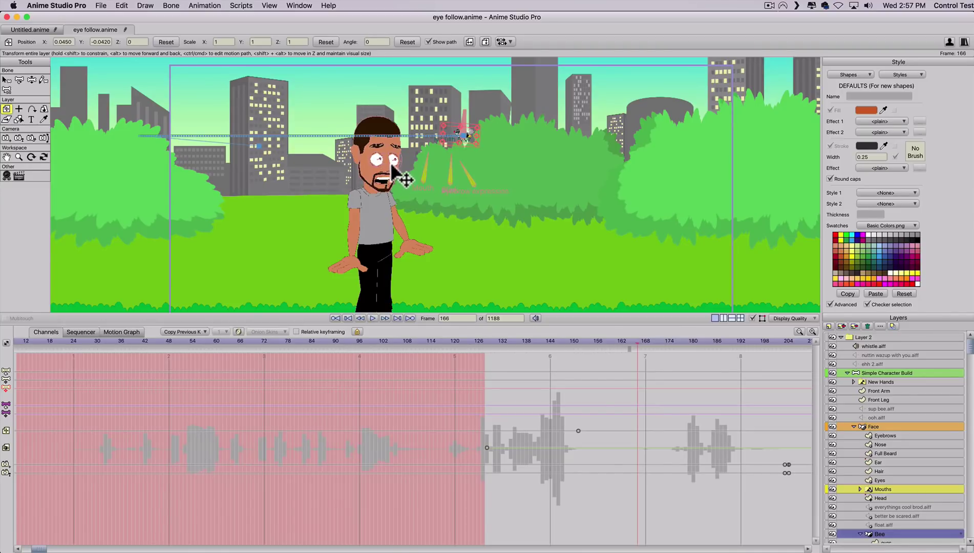
pyautogui.scroll(4, 395, 179)
pyautogui.press('space')
pyautogui.moveTo(374, 195); pyautogui.dragTo(331, 174)
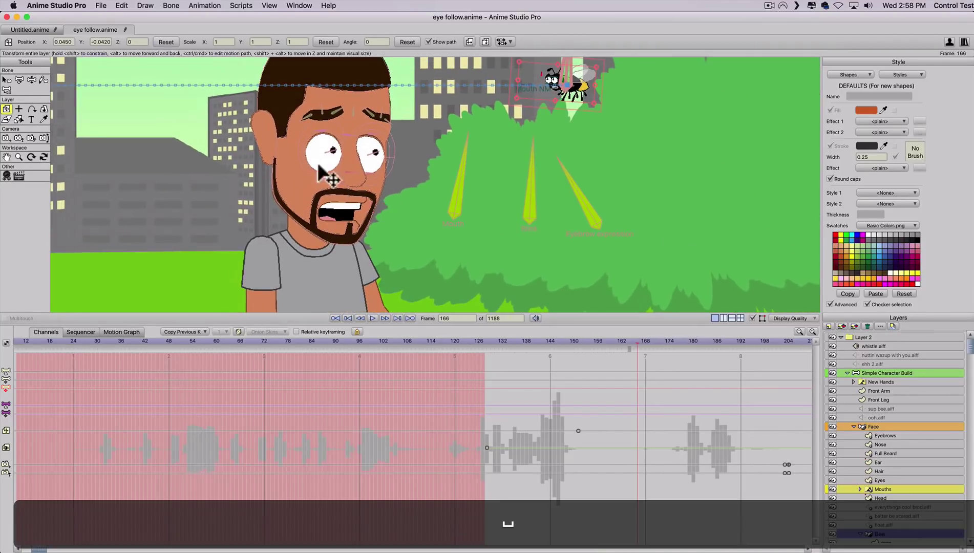
pyautogui.scroll(-2, 359, 176)
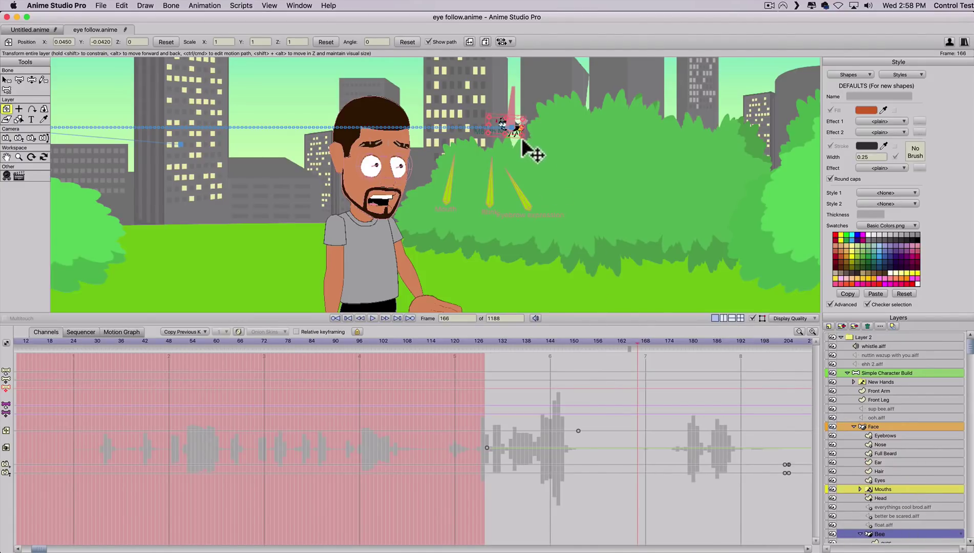
pyautogui.scroll(-3, 877, 523)
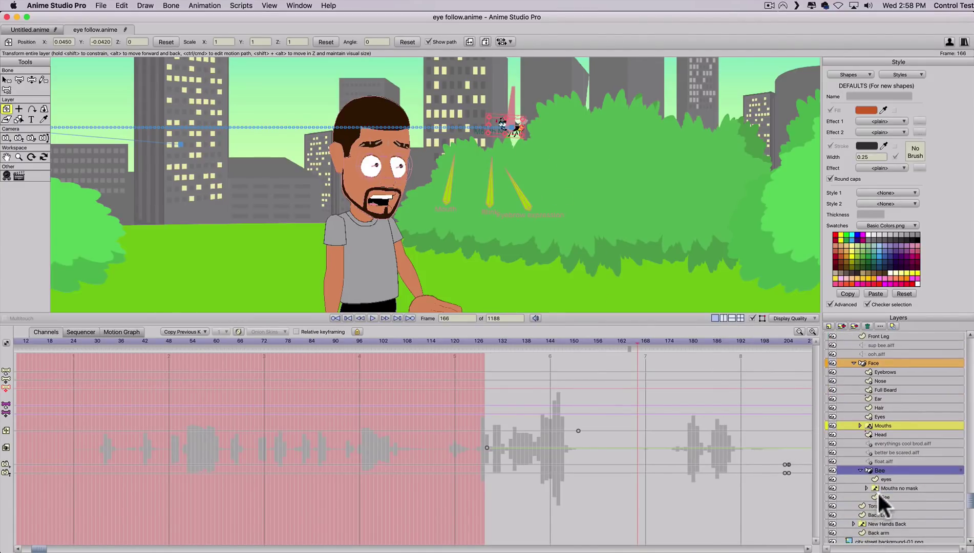
pyautogui.scroll(5, 520, 124)
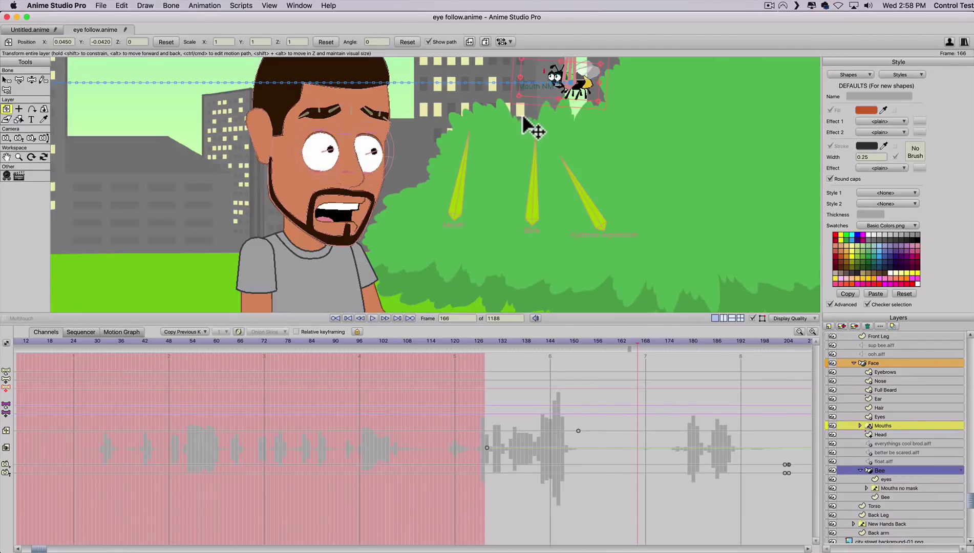
pyautogui.press('space')
pyautogui.moveTo(584, 118); pyautogui.dragTo(502, 267)
pyautogui.scroll(5, 512, 246)
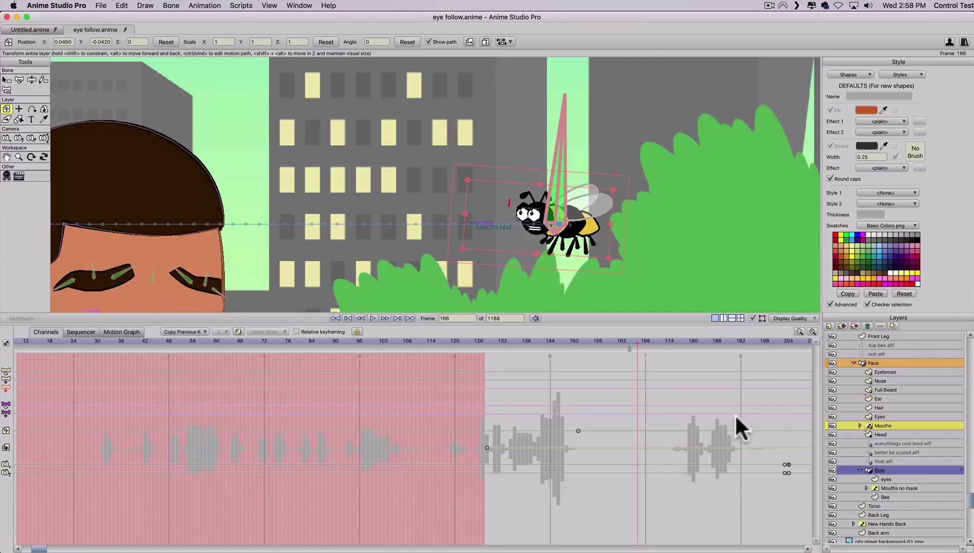
# Rotate the bee's Mouth NM bone upward to about 156.6° at frame 166
pyautogui.press('t')
pyautogui.moveTo(492, 224); pyautogui.dragTo(467, 197)
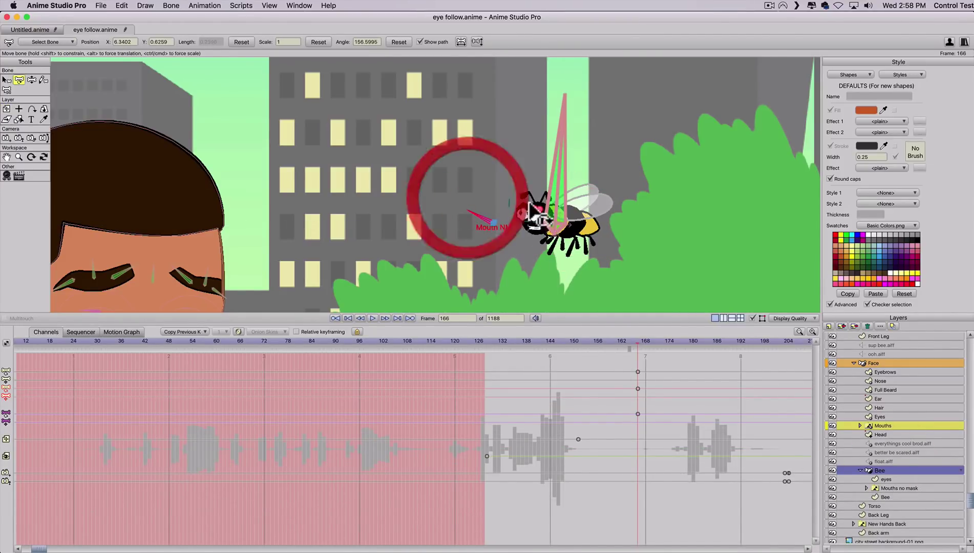
pyautogui.scroll(-5, 456, 243)
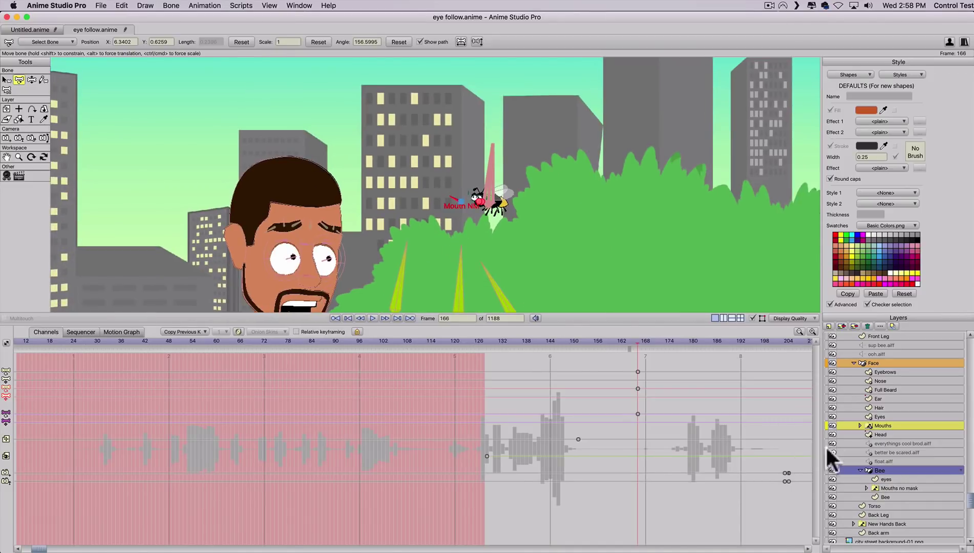
pyautogui.scroll(-1, 505, 221)
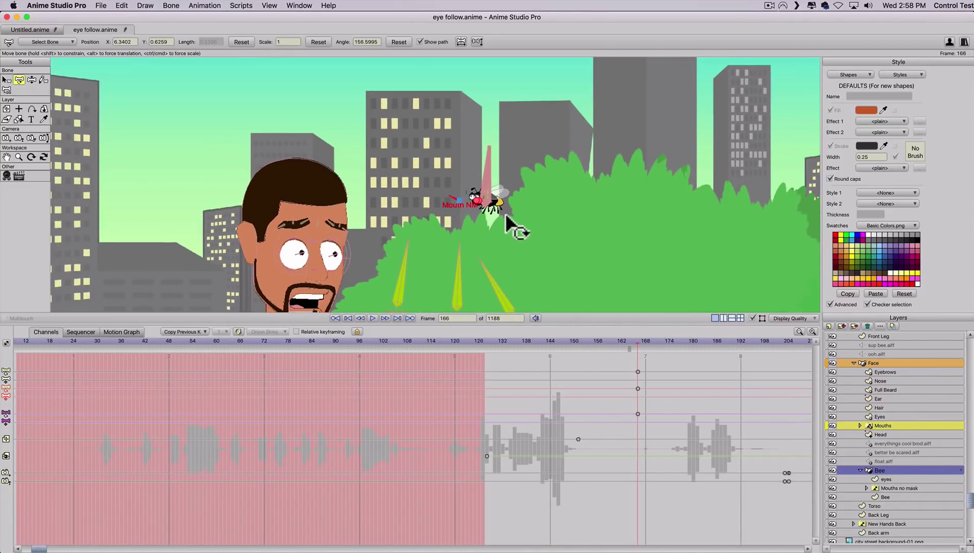
pyautogui.scroll(-3, 492, 215)
pyautogui.scroll(2, 471, 213)
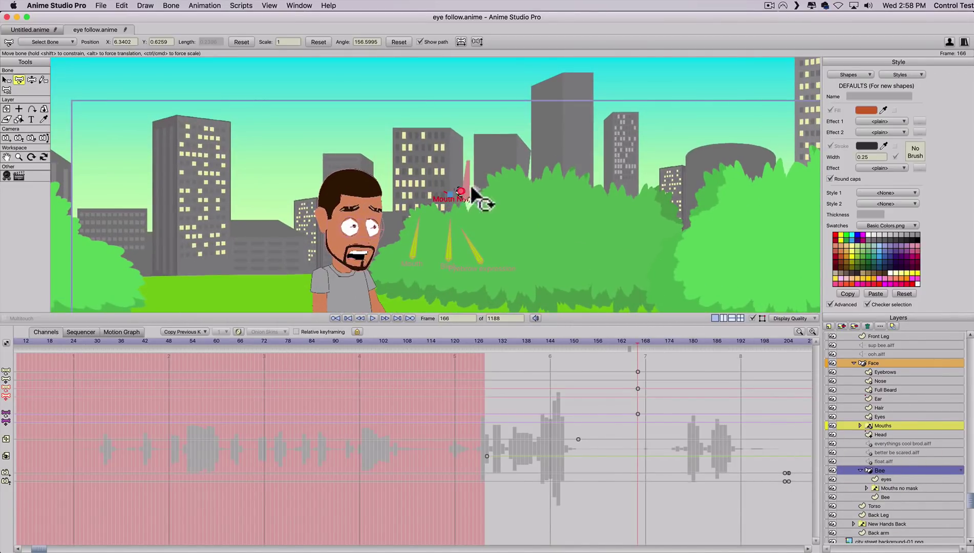
# Select the Face layer, undoing an accidental move of the character's face
pyautogui.click(5, 108)
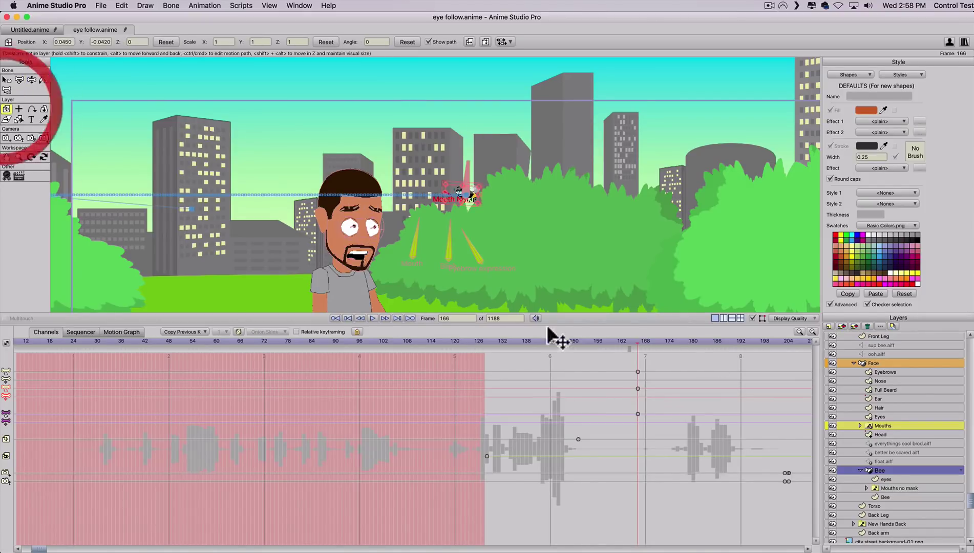
pyautogui.click(893, 362)
pyautogui.moveTo(480, 210); pyautogui.dragTo(487, 200)
pyautogui.press('super+z')
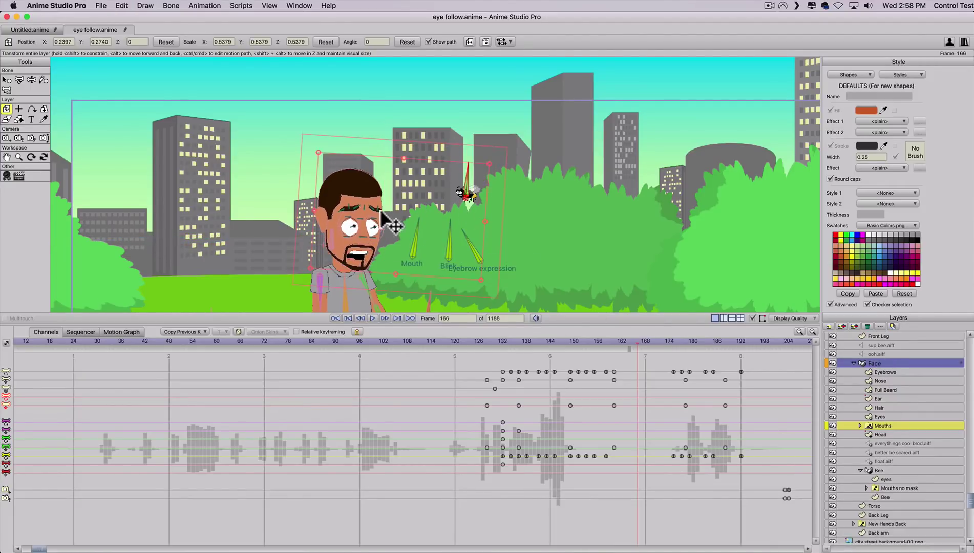
# Drag the bee bone around its path so the pupils follow, undo the last move, and rewind
pyautogui.press('t')
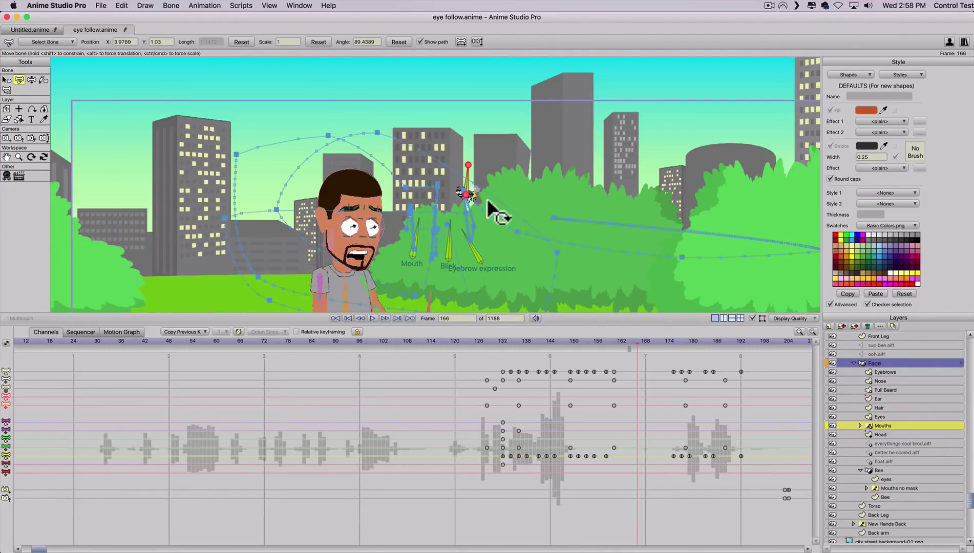
pyautogui.moveTo(468, 190)
pyautogui.mouseDown()
pyautogui.moveTo(446, 163)
pyautogui.moveTo(316, 146)
pyautogui.moveTo(240, 230)
pyautogui.moveTo(607, 307)
pyautogui.moveTo(474, 218)
pyautogui.moveTo(707, 152)
pyautogui.moveTo(398, 91)
pyautogui.moveTo(391, 267)
pyautogui.moveTo(515, 246)
pyautogui.moveTo(515, 207)
pyautogui.moveTo(504, 194)
pyautogui.mouseUp()
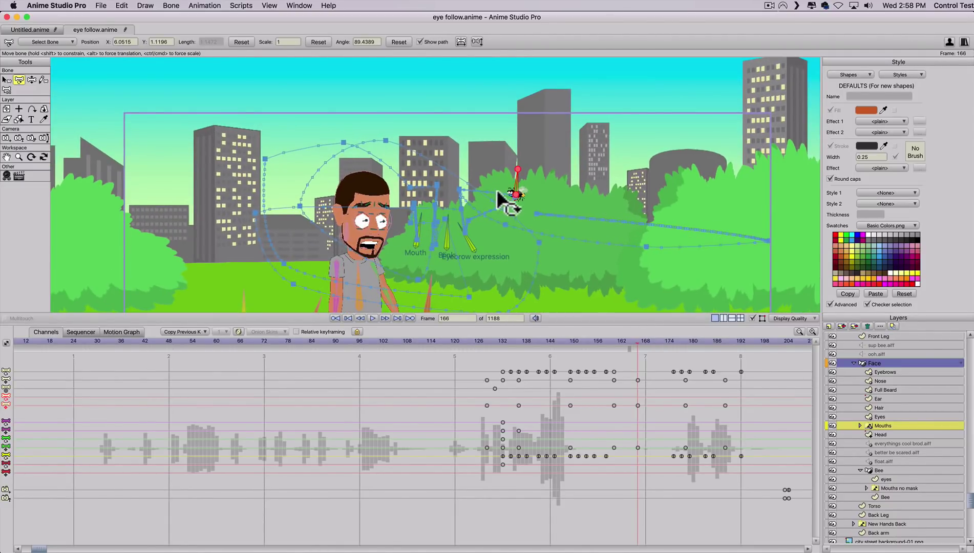
pyautogui.moveTo(512, 199); pyautogui.dragTo(491, 219)
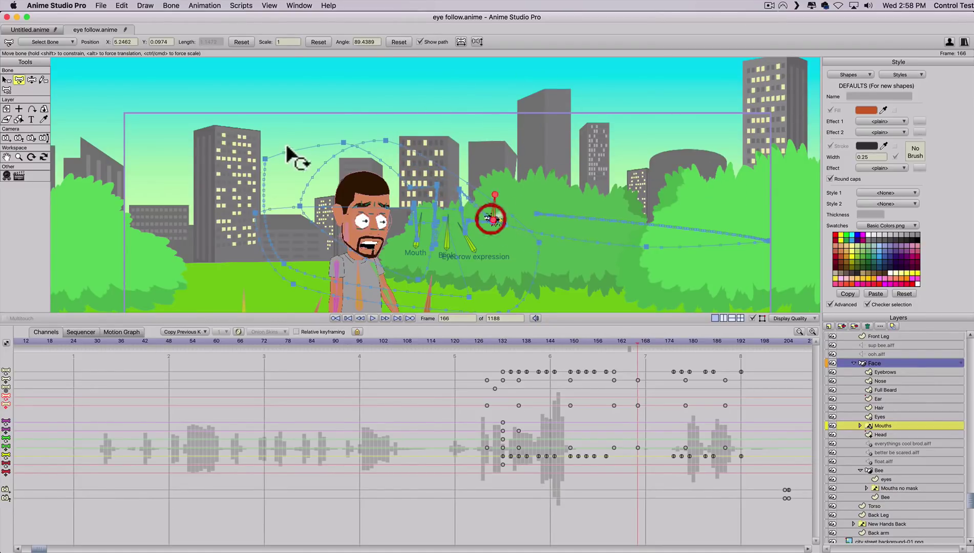
pyautogui.scroll(-3, 326, 243)
pyautogui.press('space')
pyautogui.moveTo(366, 286); pyautogui.dragTo(346, 194)
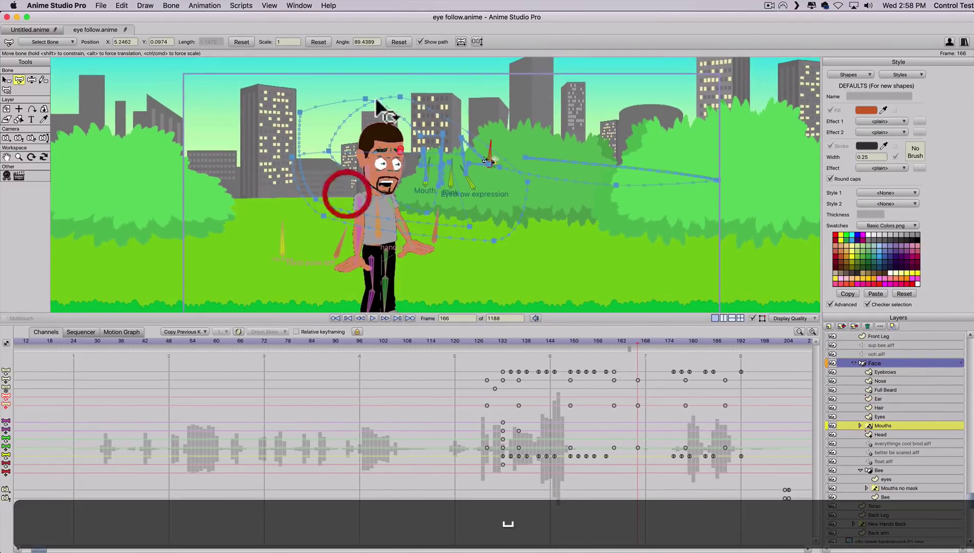
pyautogui.press('super+z')
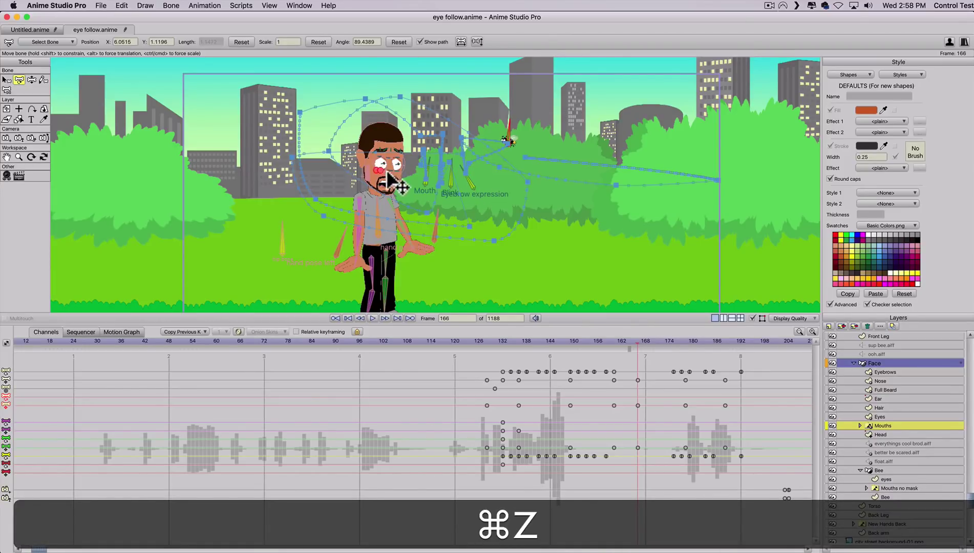
pyautogui.moveTo(479, 337); pyautogui.dragTo(634, 320)
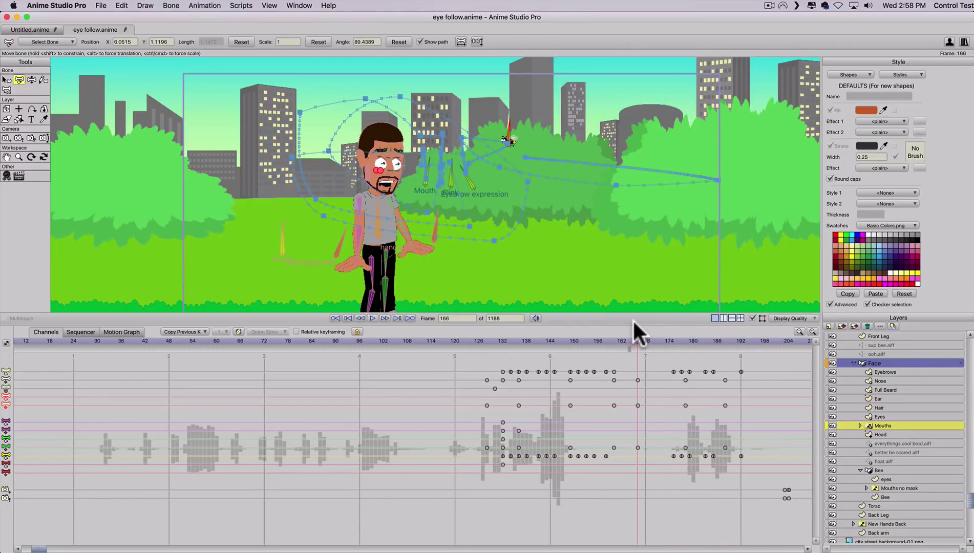